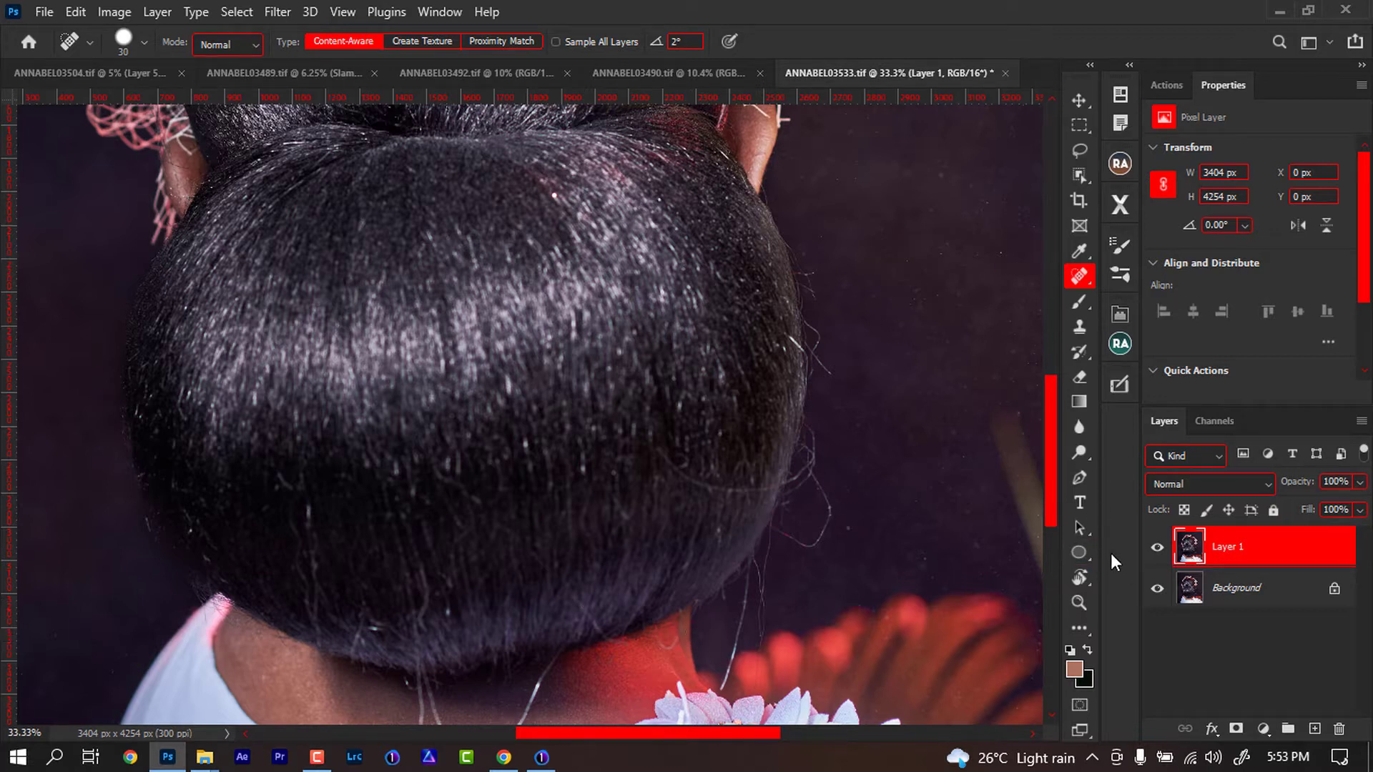
- Switch to the Spot Healing Brush and remove stray hairs crossing the nape and neck
key(ctrl+minus)
key(ctrl+minus)
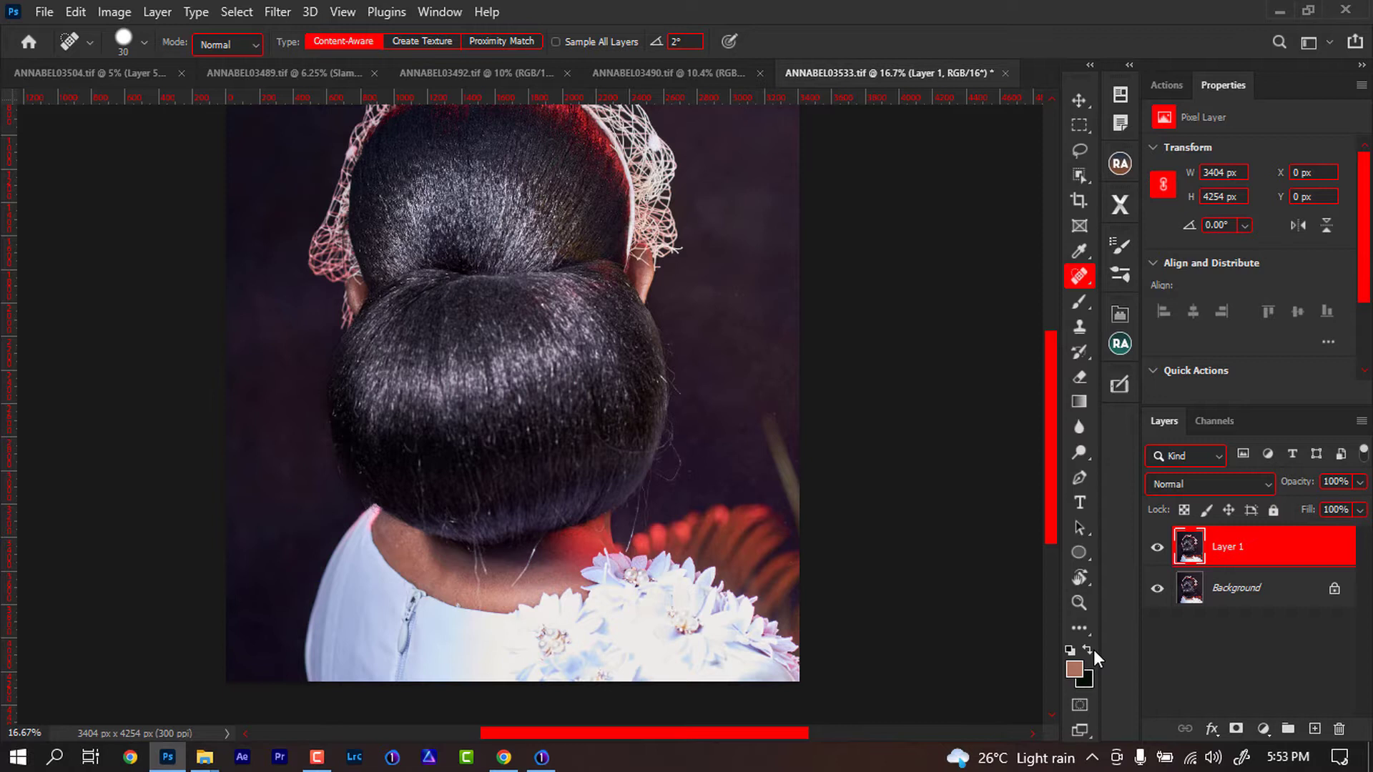
right_click(1083, 275)
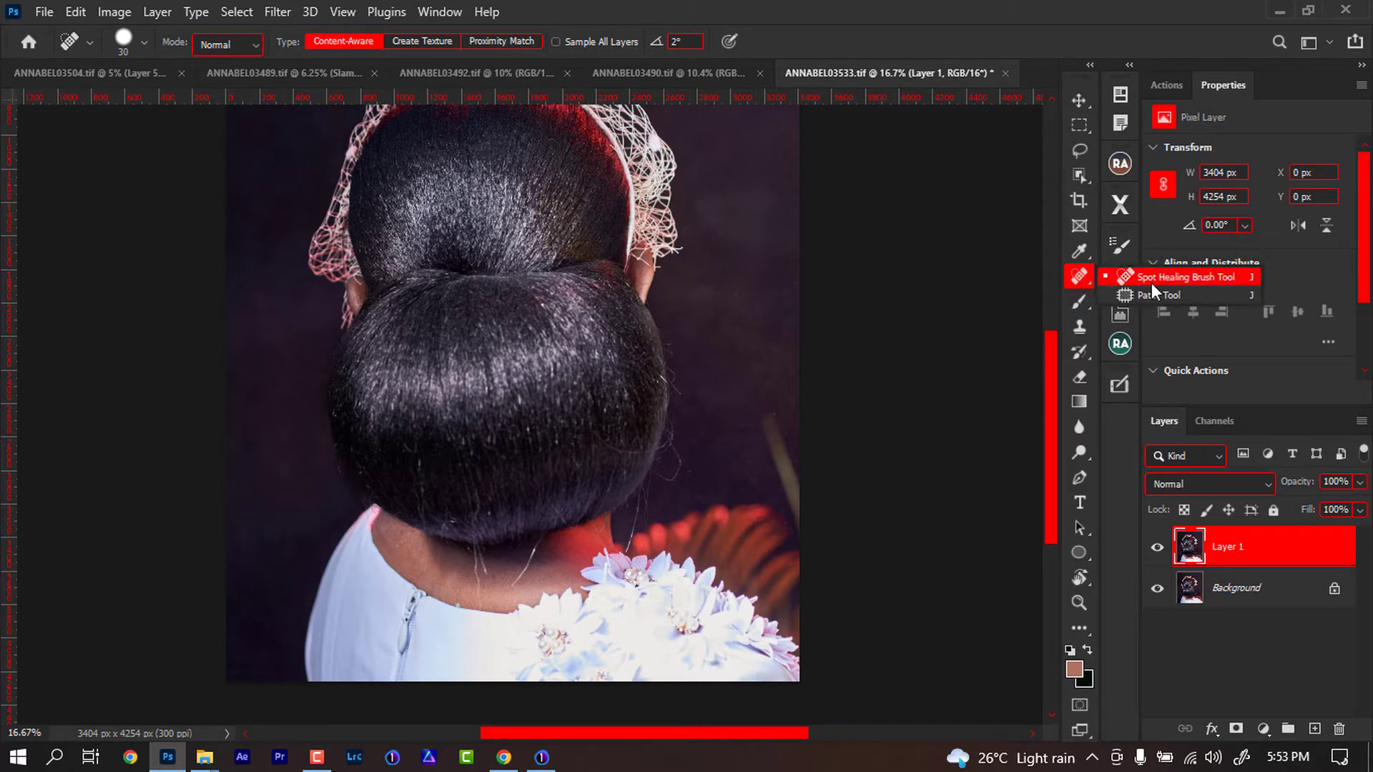
click(1190, 277)
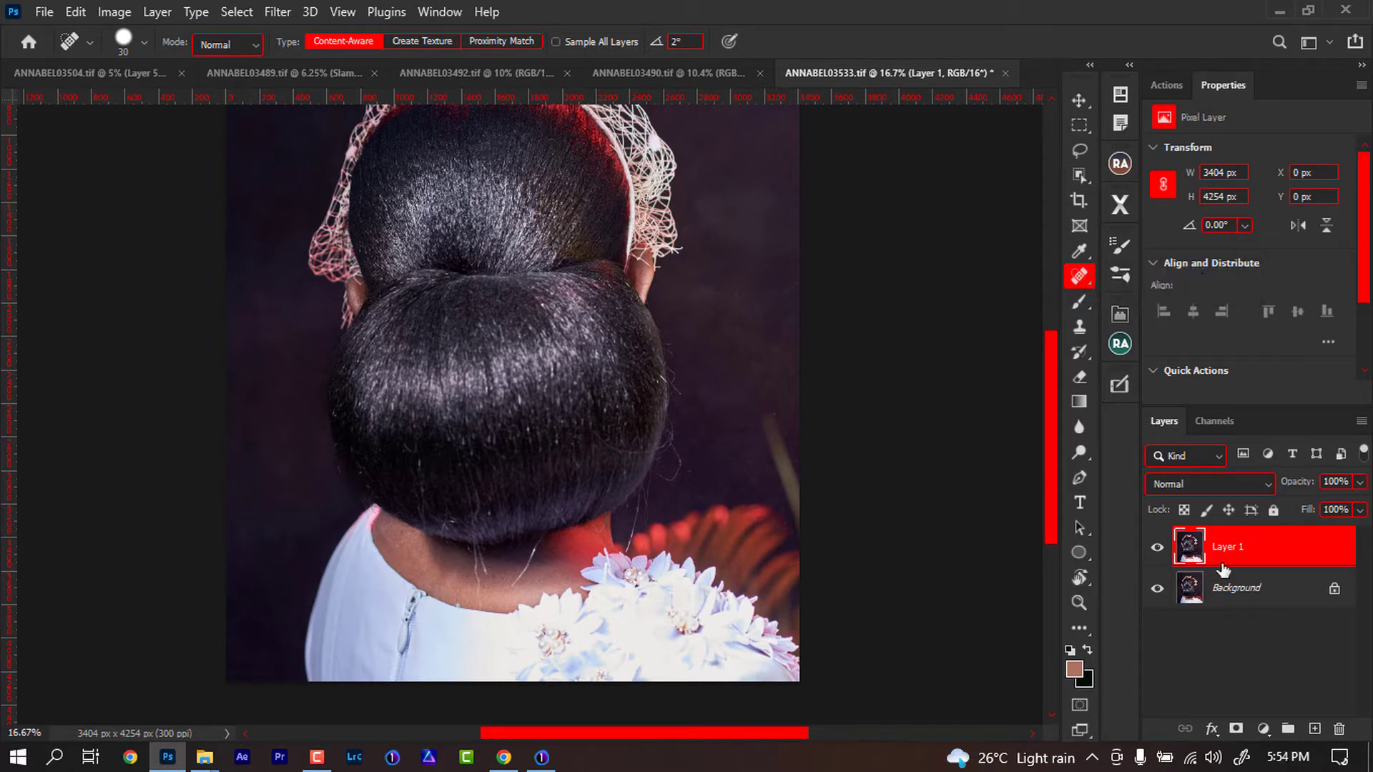
scroll(527, 460, up, 3)
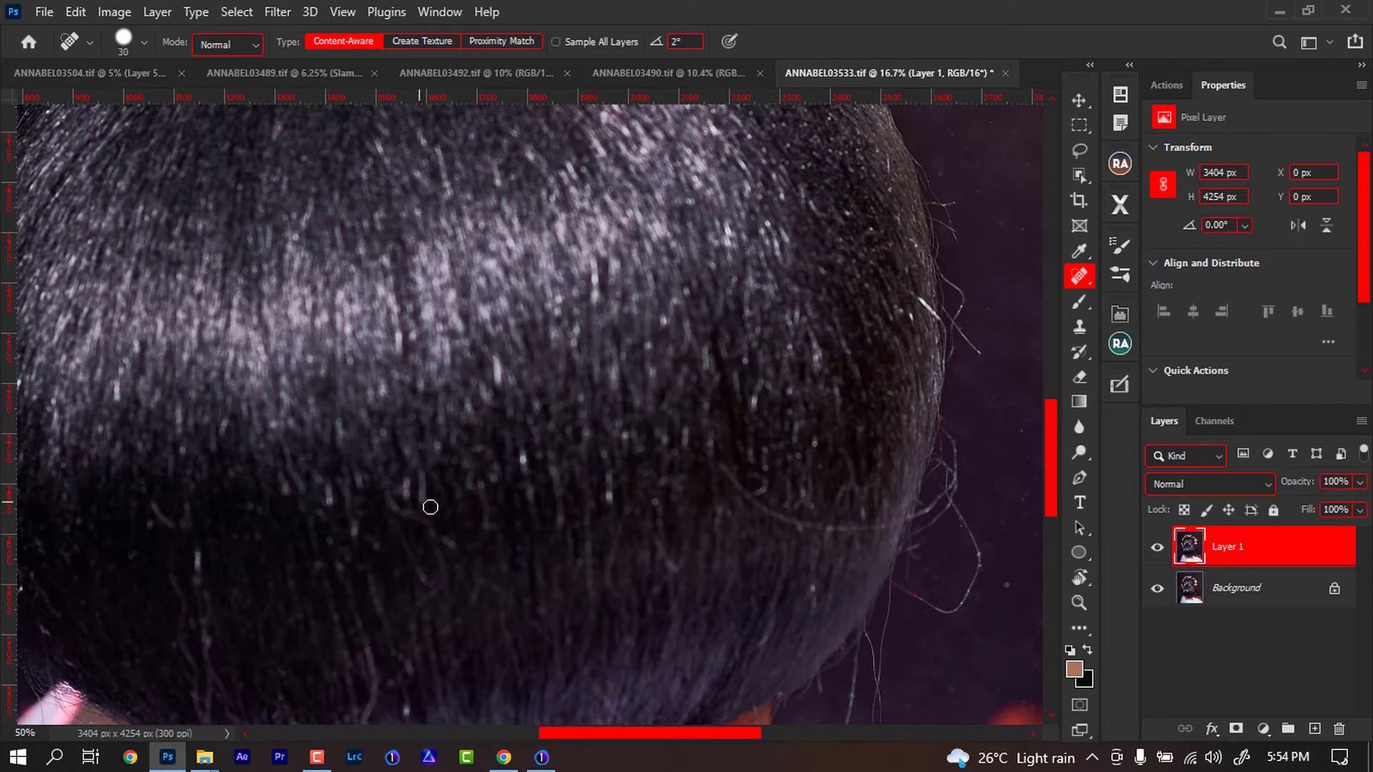
scroll(475, 513, down, 3)
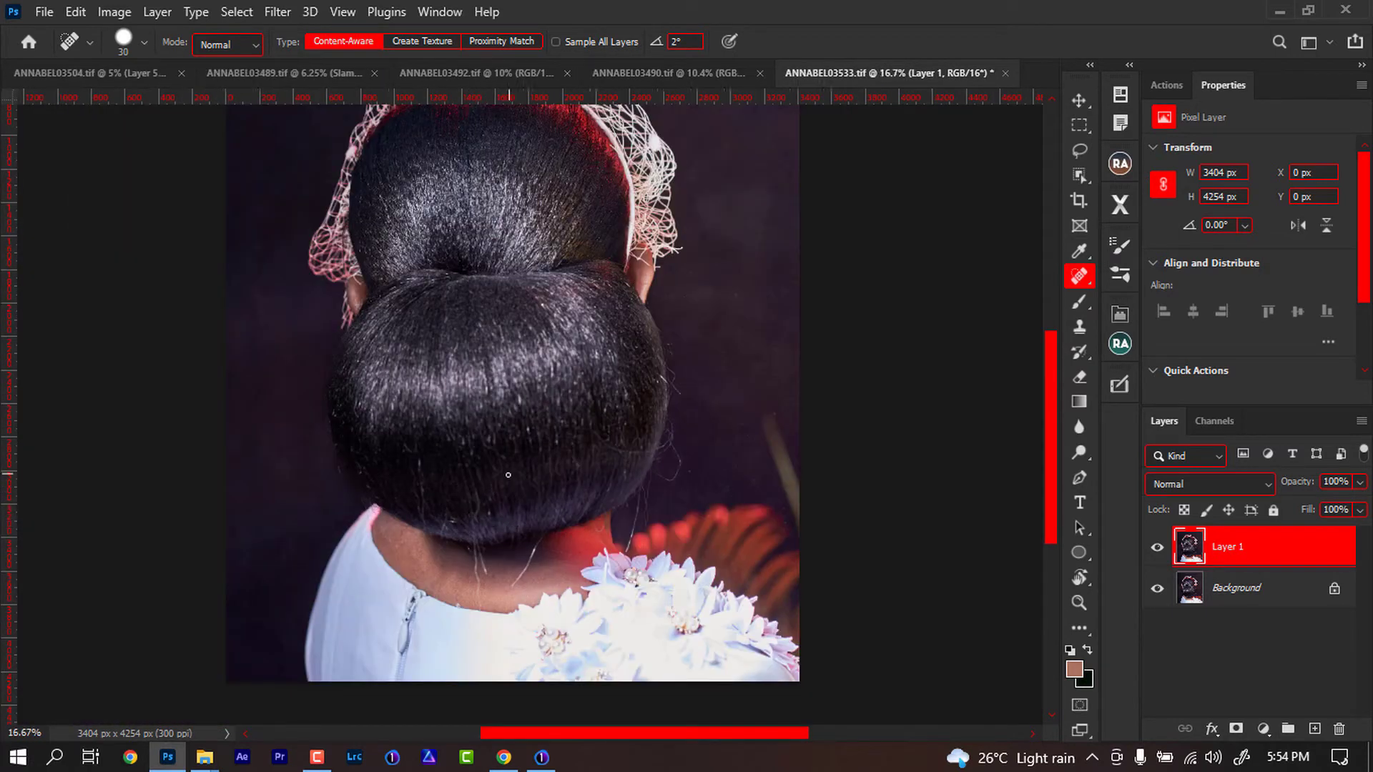
scroll(494, 494, down, 2)
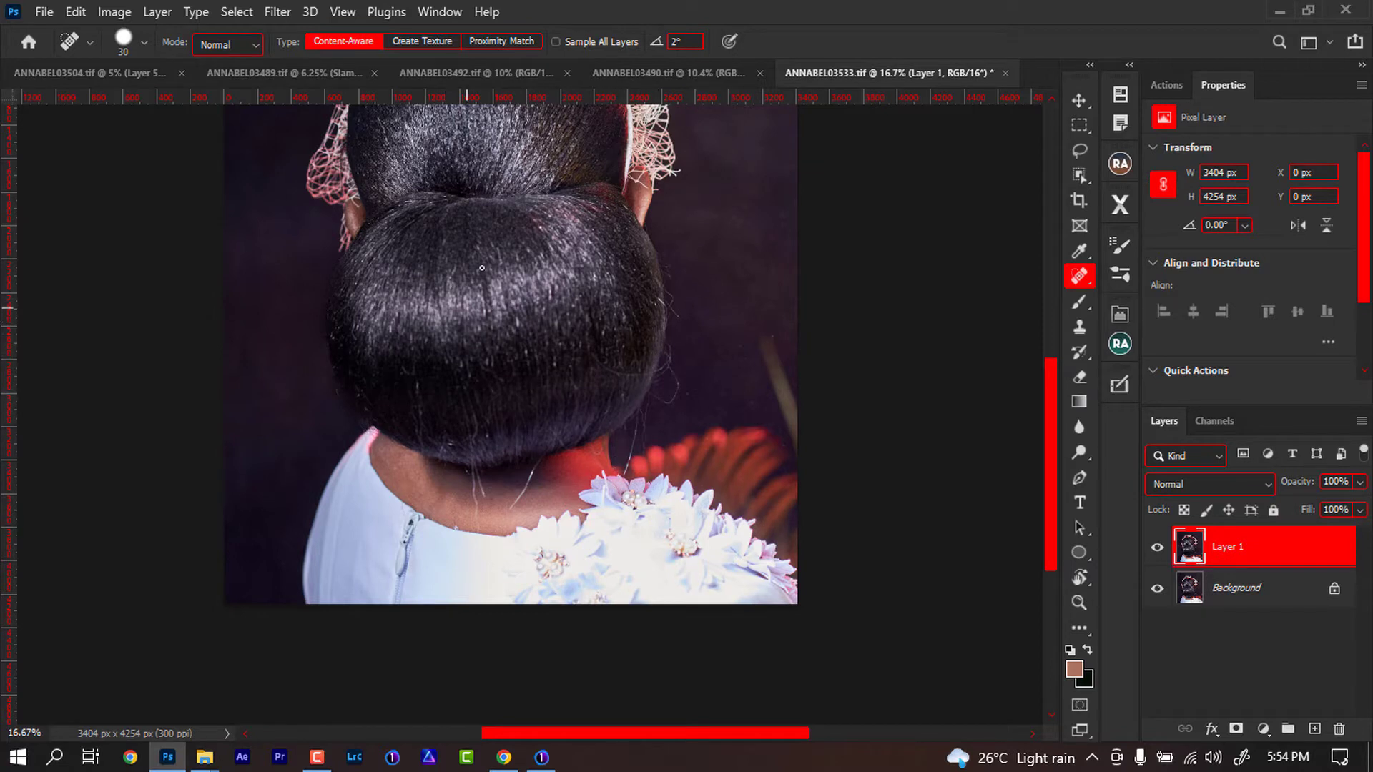
scroll(465, 305, up, 3)
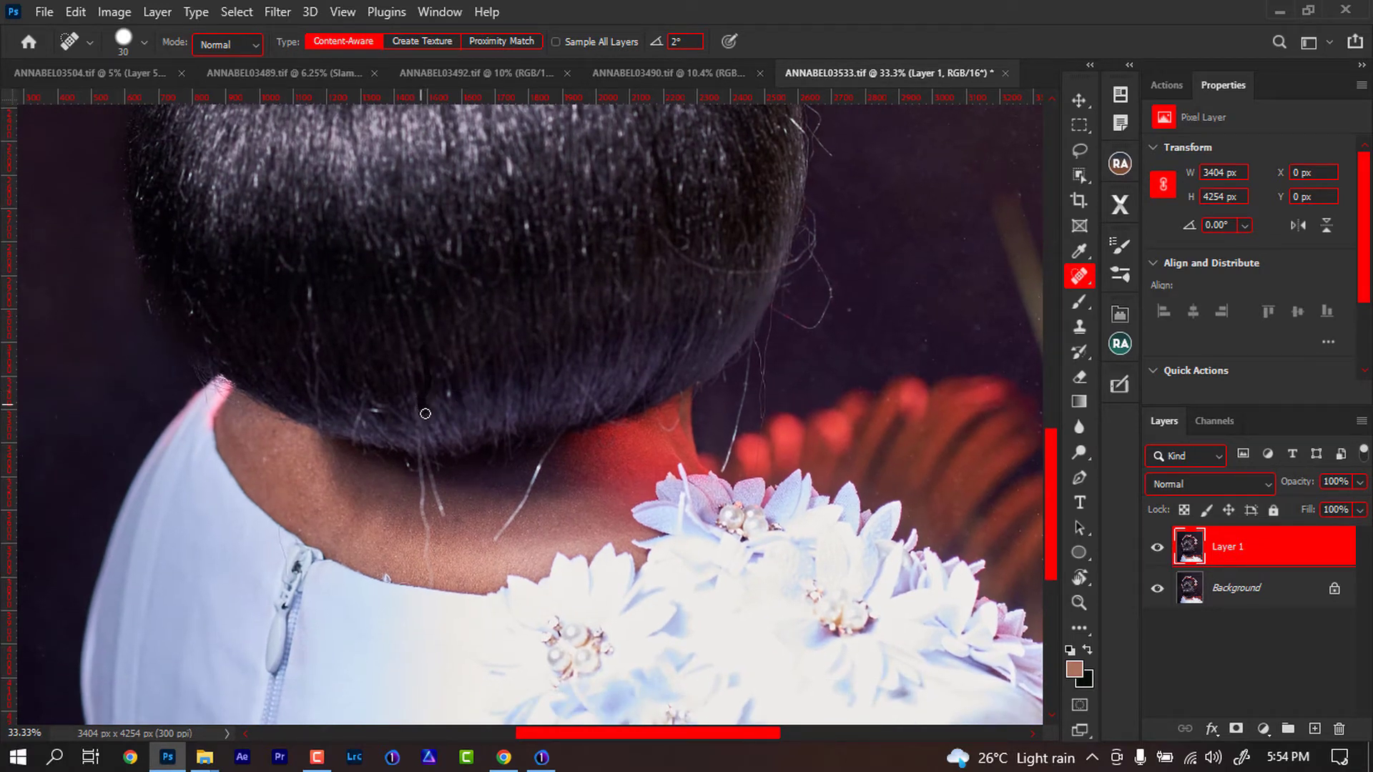
mouse_move(561, 433)
mouse_down()
mouse_move(497, 535)
mouse_move(435, 498)
mouse_move(444, 515)
mouse_move(420, 442)
mouse_up()
drag(421, 436, 430, 588)
drag(459, 369, 492, 447)
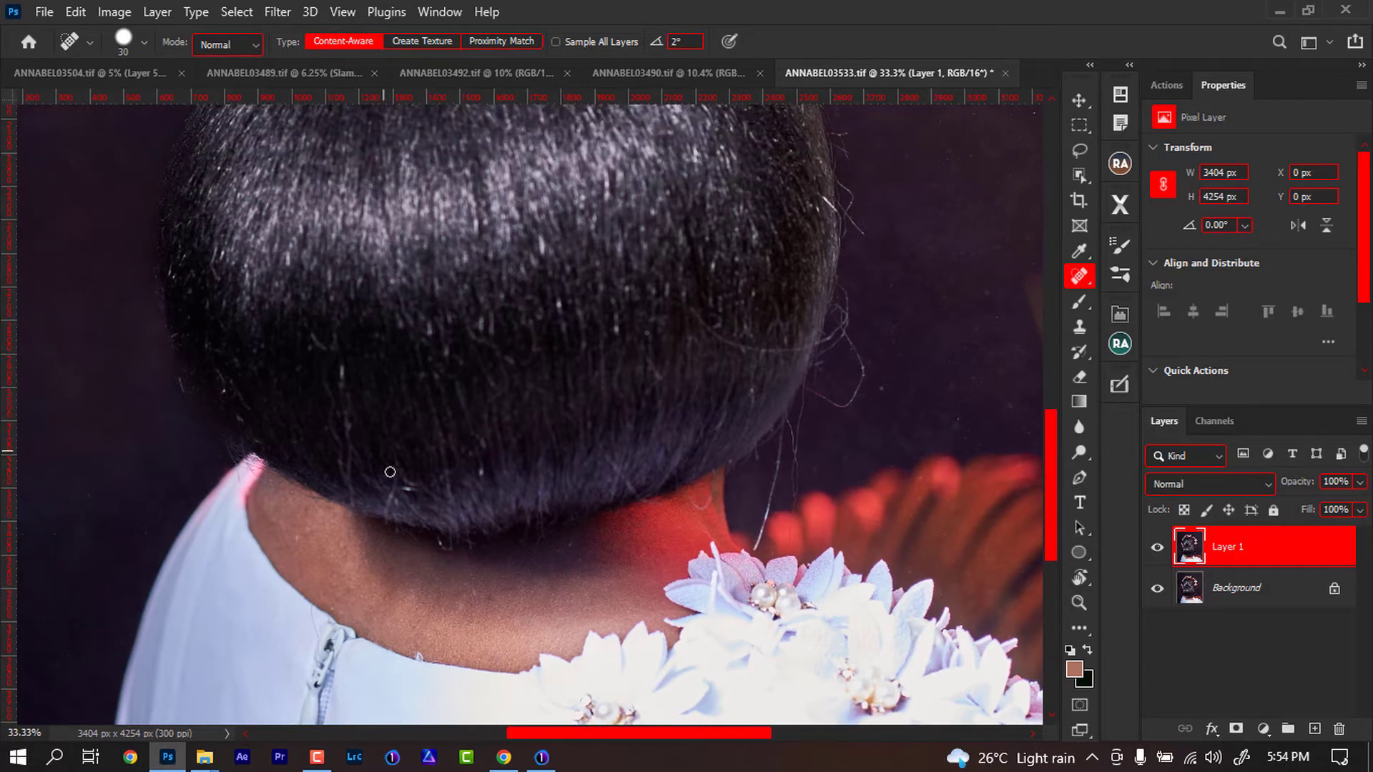
- Spot-heal flyaway hairs over the lower hair and along the neckline
mouse_move(395, 479)
mouse_down()
mouse_move(388, 516)
mouse_move(420, 484)
mouse_move(403, 480)
mouse_up()
drag(336, 401, 346, 499)
drag(343, 365, 346, 400)
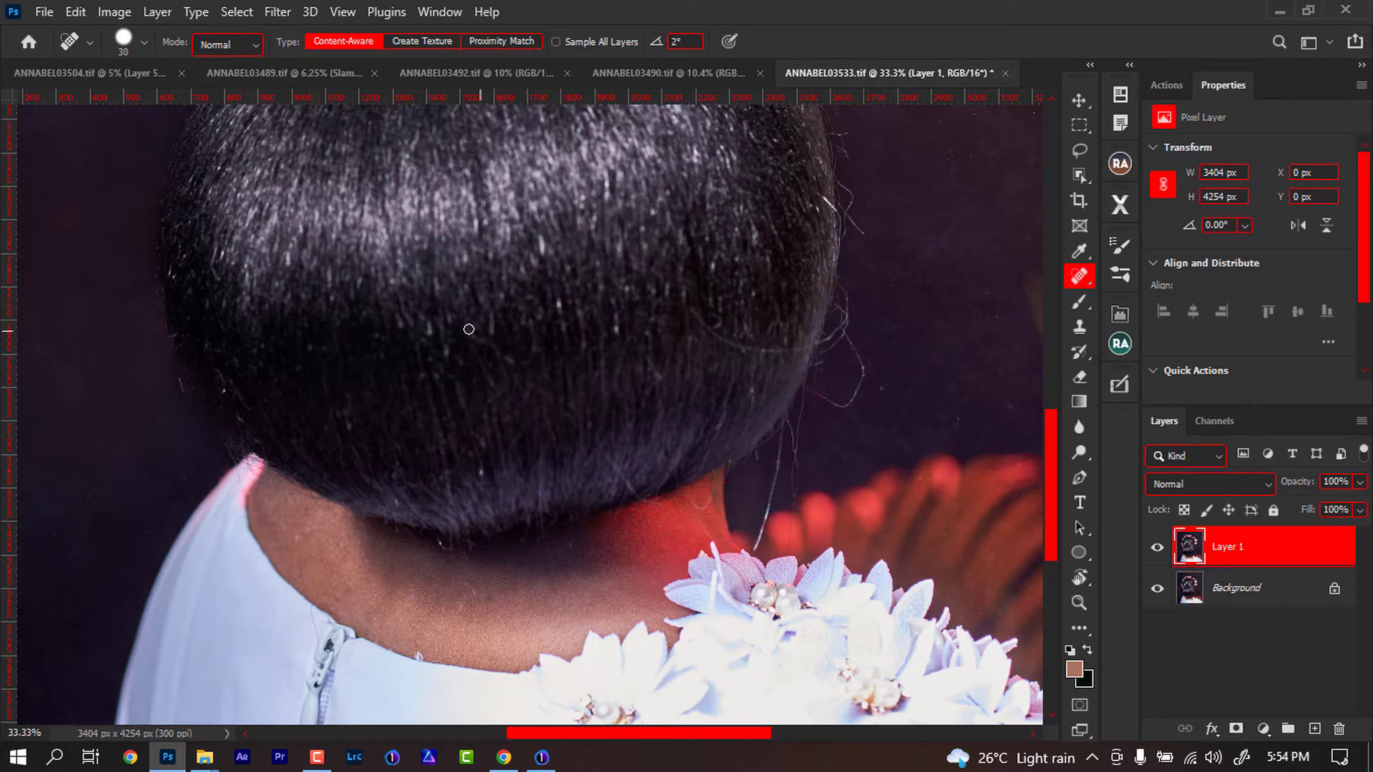
mouse_move(515, 368)
mouse_down()
mouse_move(491, 395)
mouse_move(482, 443)
mouse_move(448, 462)
mouse_move(452, 509)
mouse_up()
mouse_move(573, 420)
mouse_down()
mouse_move(640, 500)
mouse_move(589, 461)
mouse_move(591, 436)
mouse_move(633, 404)
mouse_move(637, 483)
mouse_move(620, 459)
mouse_up()
mouse_move(694, 306)
mouse_down()
mouse_move(731, 345)
mouse_move(803, 349)
mouse_up()
drag(552, 226, 557, 316)
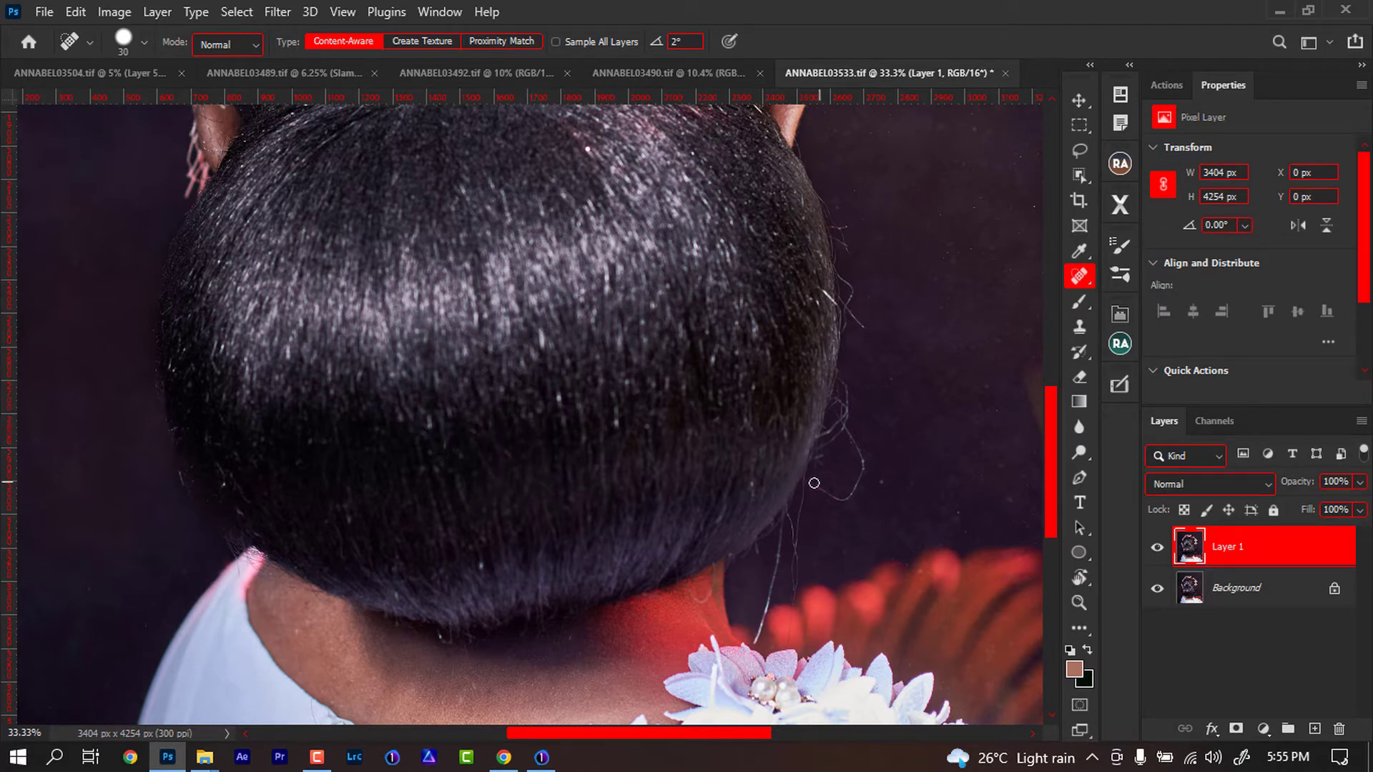
- Spot-heal the flyaway hairs sticking out along the bun's right edge
mouse_move(803, 482)
mouse_down()
mouse_move(845, 502)
mouse_move(859, 487)
mouse_move(842, 424)
mouse_up()
mouse_move(844, 375)
mouse_down()
mouse_move(844, 417)
mouse_move(819, 440)
mouse_move(848, 445)
mouse_move(817, 451)
mouse_move(840, 439)
mouse_move(846, 395)
mouse_up()
drag(847, 301, 848, 353)
mouse_move(852, 310)
mouse_down()
mouse_move(864, 350)
mouse_move(844, 308)
mouse_up()
drag(834, 238, 827, 170)
mouse_move(806, 480)
mouse_down()
mouse_move(794, 592)
mouse_move(791, 531)
mouse_up()
mouse_move(781, 531)
mouse_down()
mouse_move(755, 645)
mouse_move(777, 561)
mouse_move(757, 632)
mouse_up()
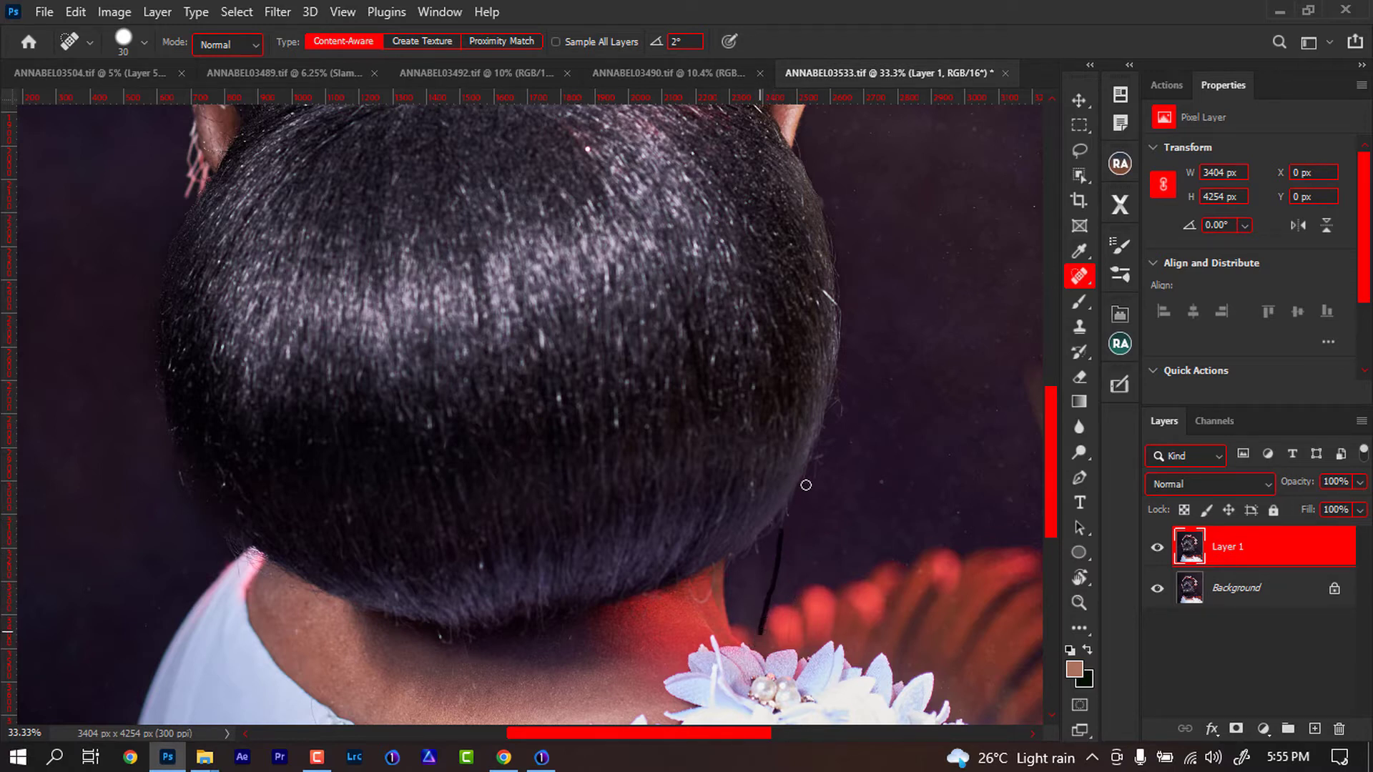
drag(841, 423, 841, 395)
- Spot-heal stray hairs inside the bun and along its right outline
key(space)
mouse_move(599, 377)
mouse_down()
mouse_move(830, 438)
mouse_move(773, 625)
mouse_up()
drag(738, 438, 710, 646)
drag(717, 591, 651, 315)
drag(674, 521, 646, 385)
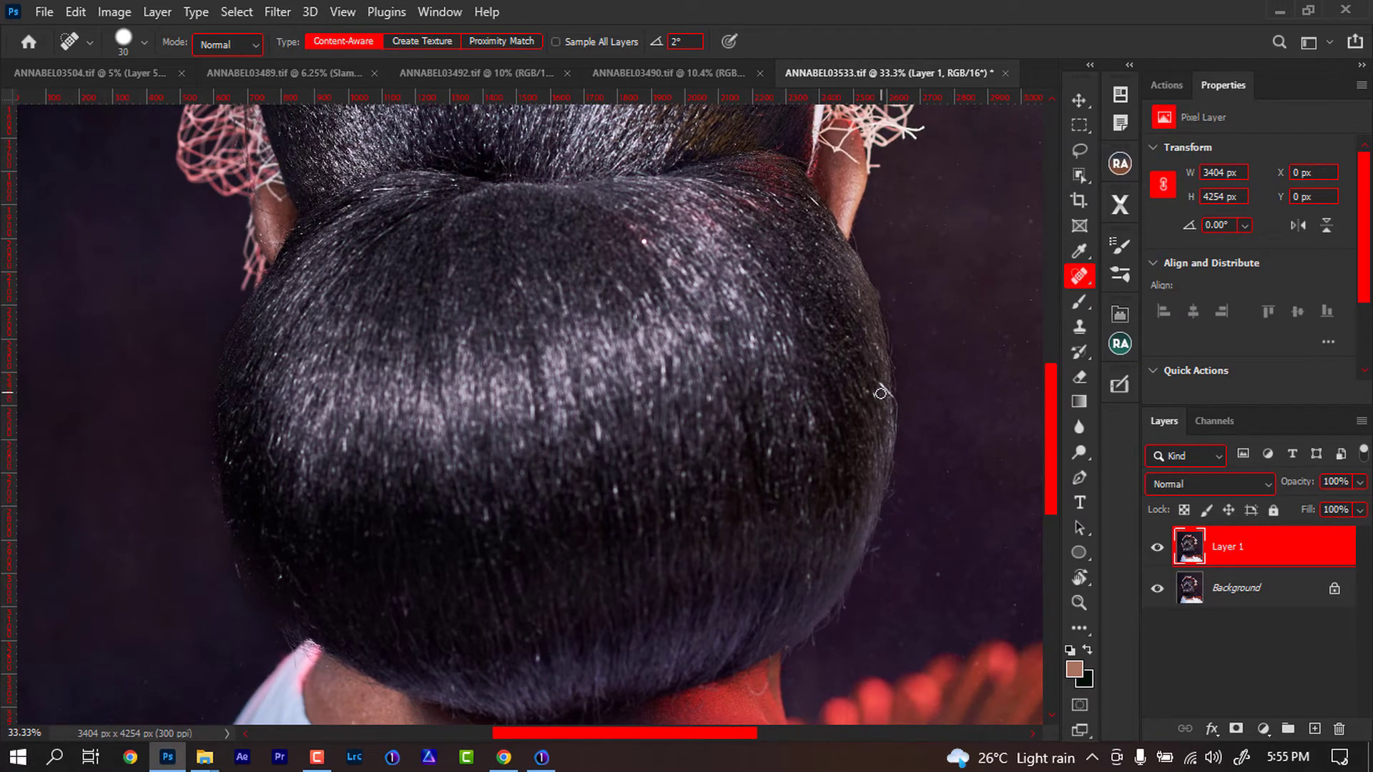
drag(877, 380, 889, 394)
drag(580, 555, 546, 463)
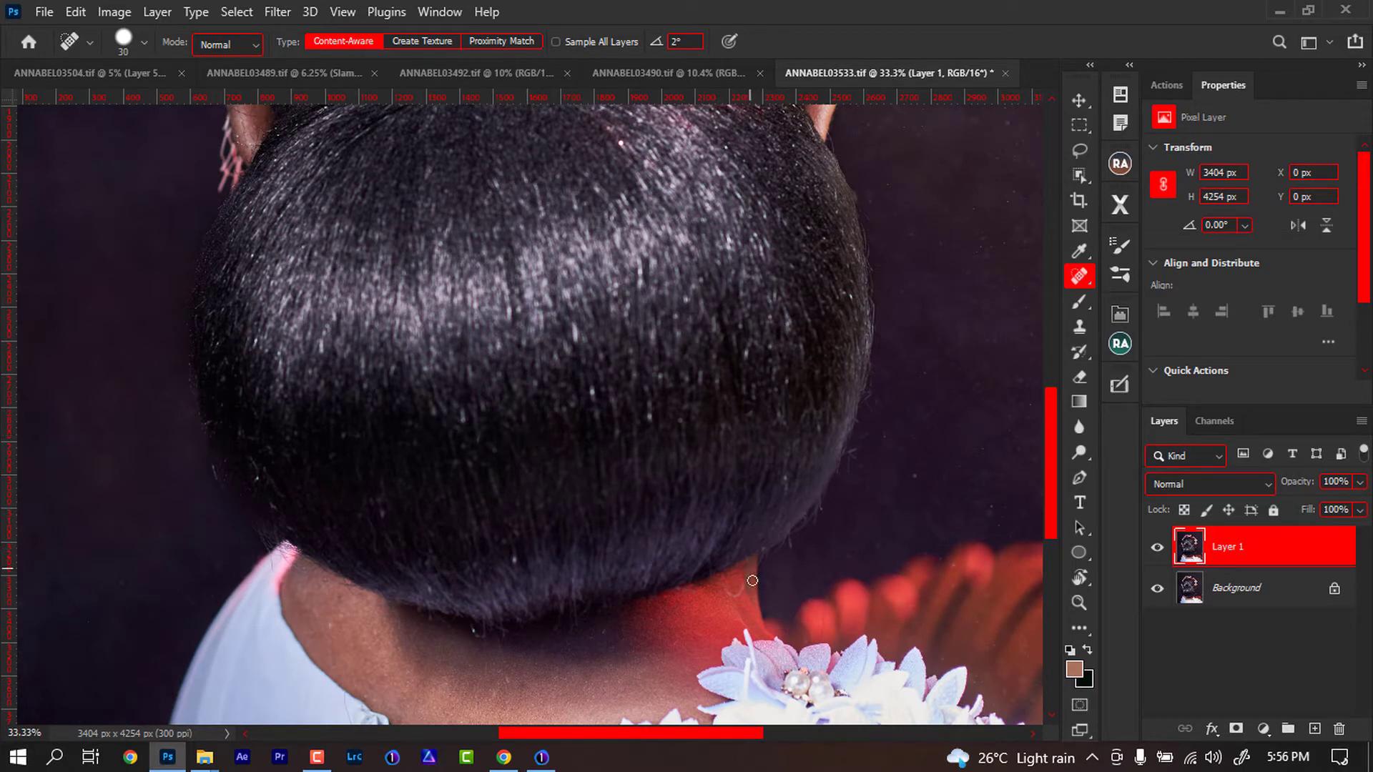
- Rotate the view and spot-heal remaining stray hairs near the neck and on the upper bun
mouse_move(746, 563)
mouse_down()
mouse_move(741, 593)
mouse_move(722, 592)
mouse_up()
drag(746, 283, 665, 497)
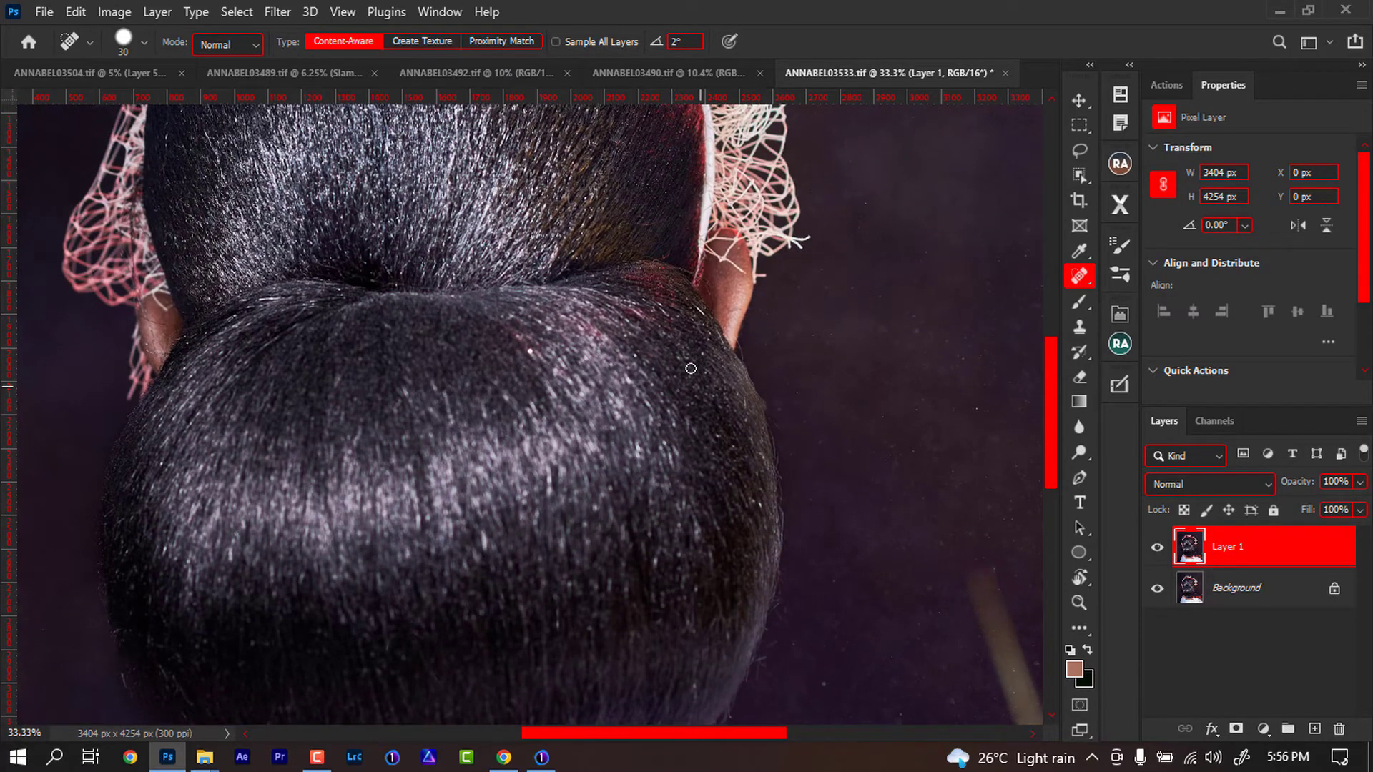
drag(441, 264, 442, 401)
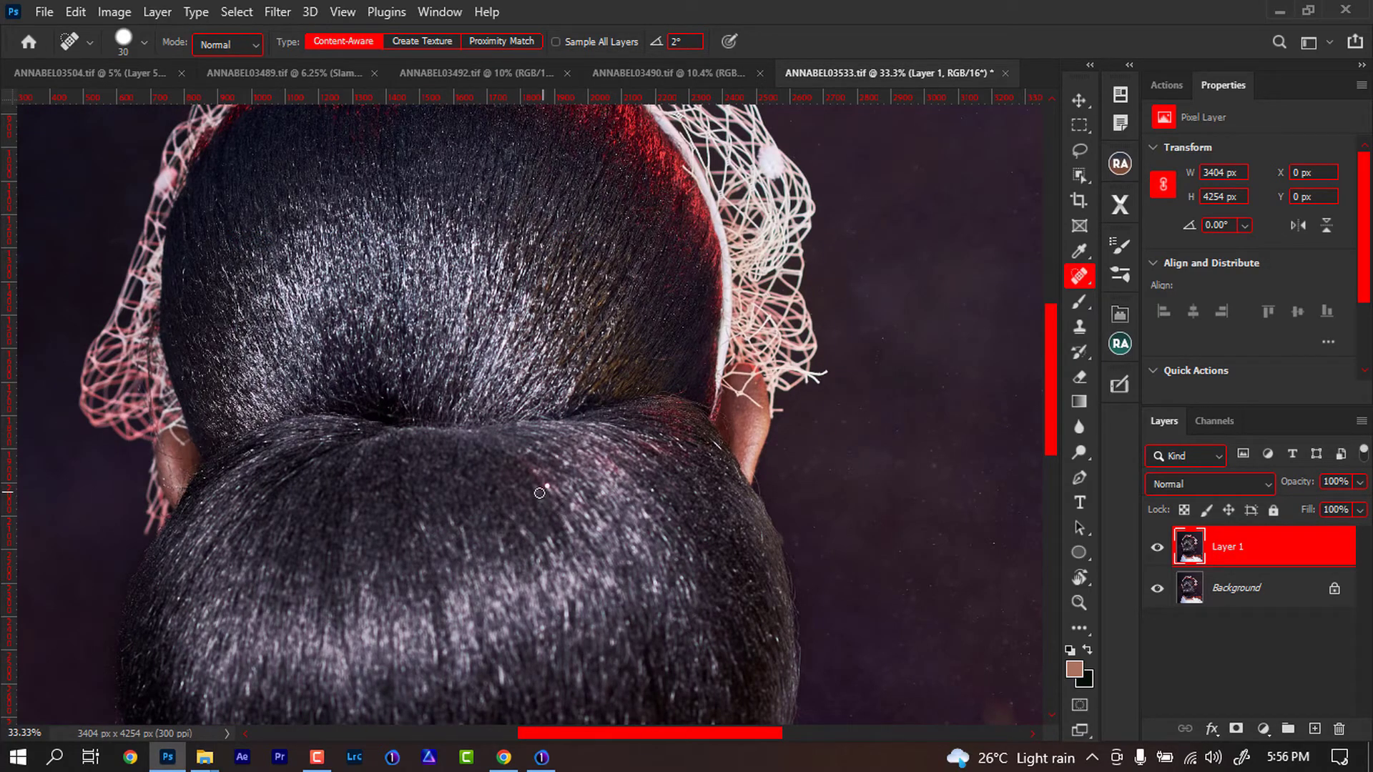
key(r)
drag(360, 358, 611, 457)
drag(639, 394, 547, 541)
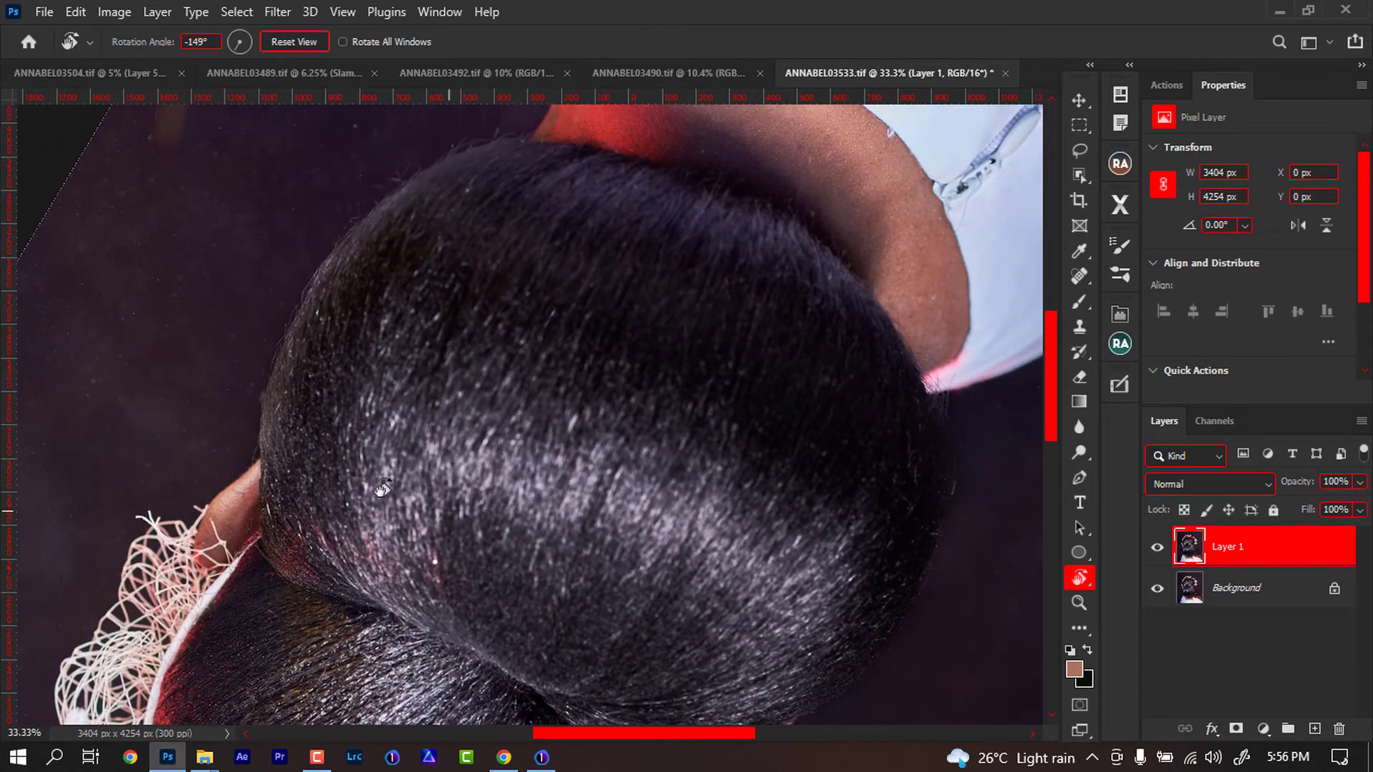
drag(797, 539, 656, 418)
click(1079, 276)
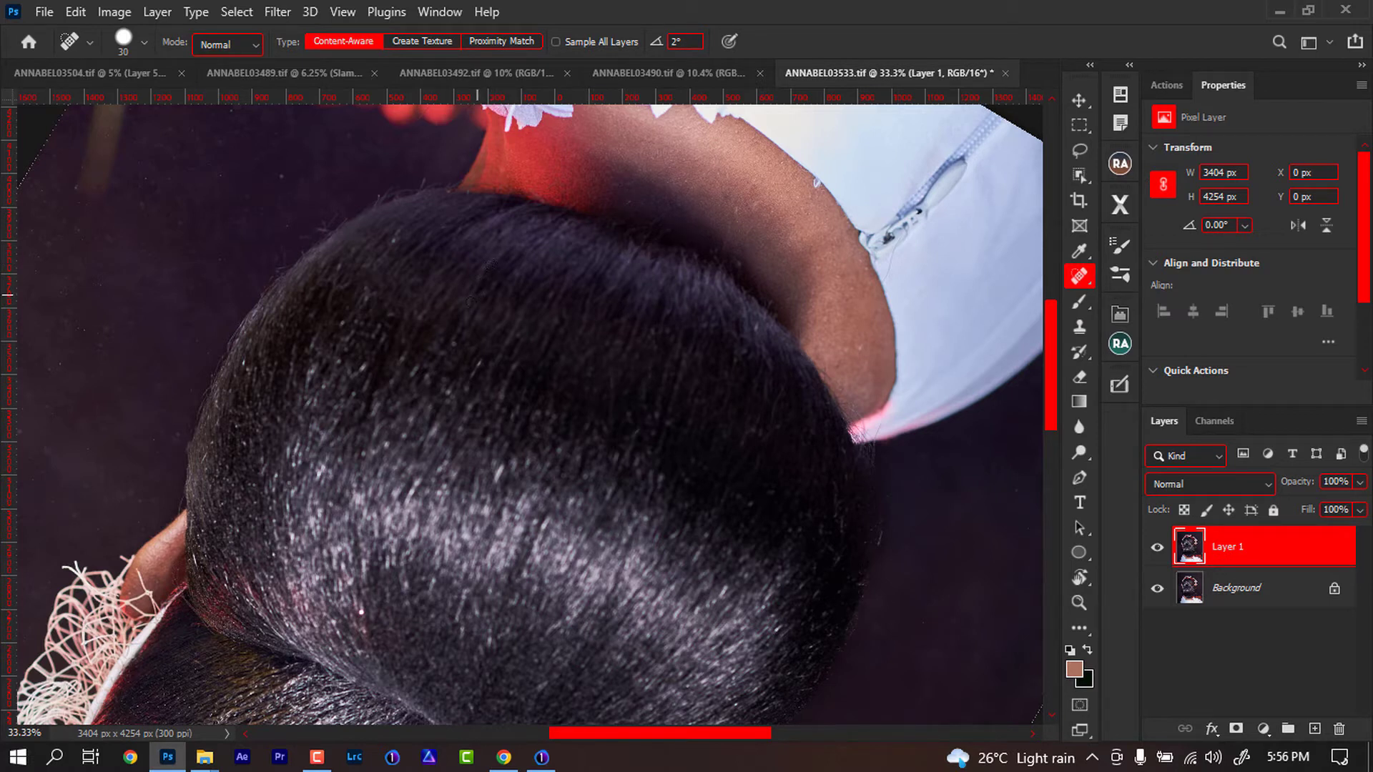
click(393, 237)
drag(520, 314, 513, 344)
- Reset the view rotation, add a Curves adjustment darkening midtones (input 132, output 98), and invert its mask
key(r)
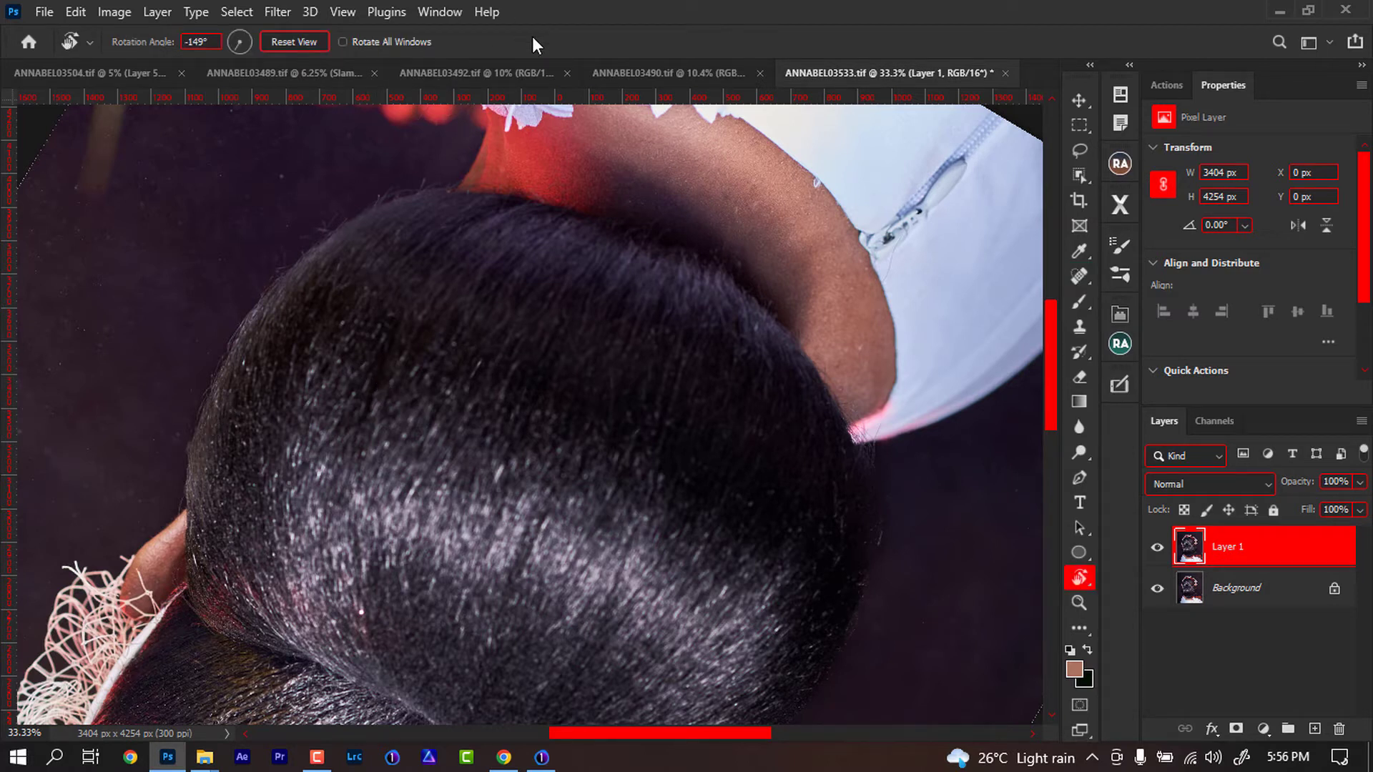
click(300, 42)
drag(558, 316, 577, 372)
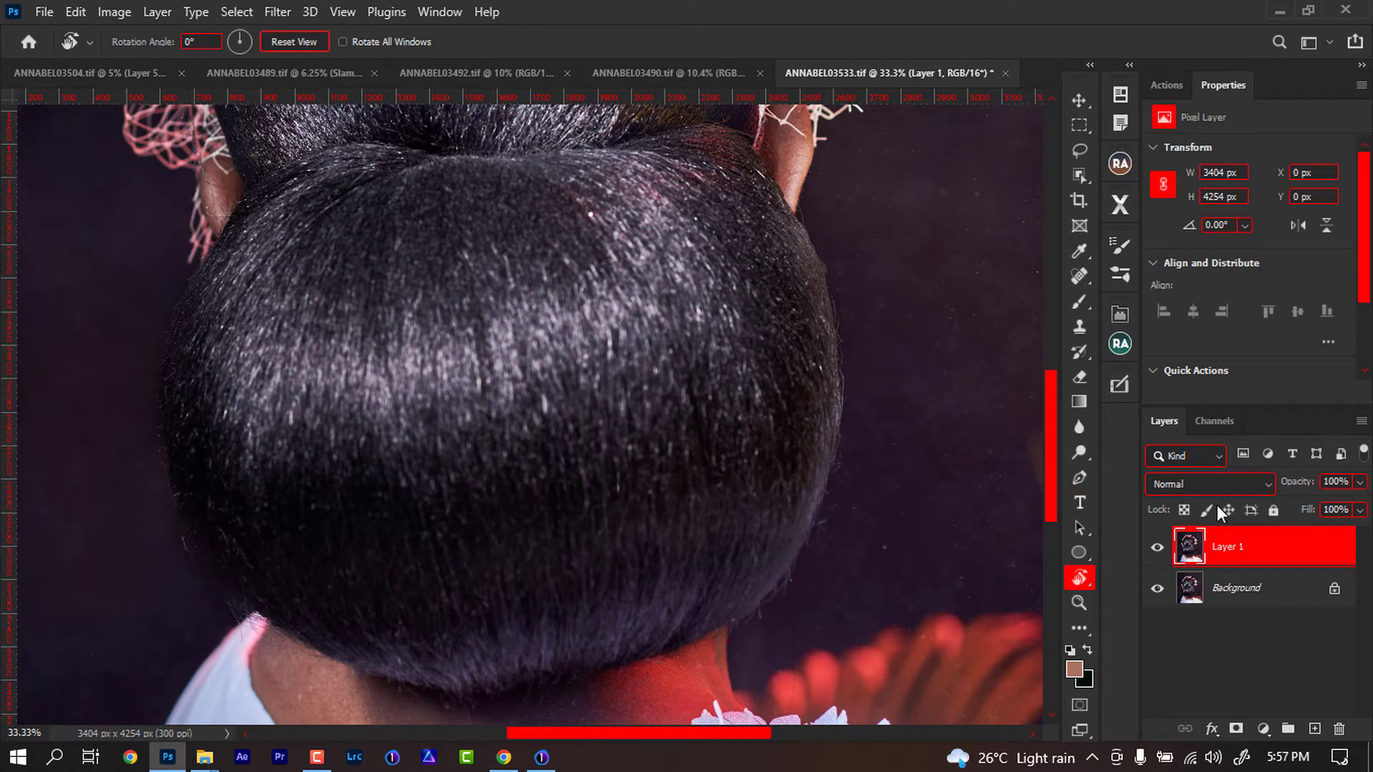
click(1264, 729)
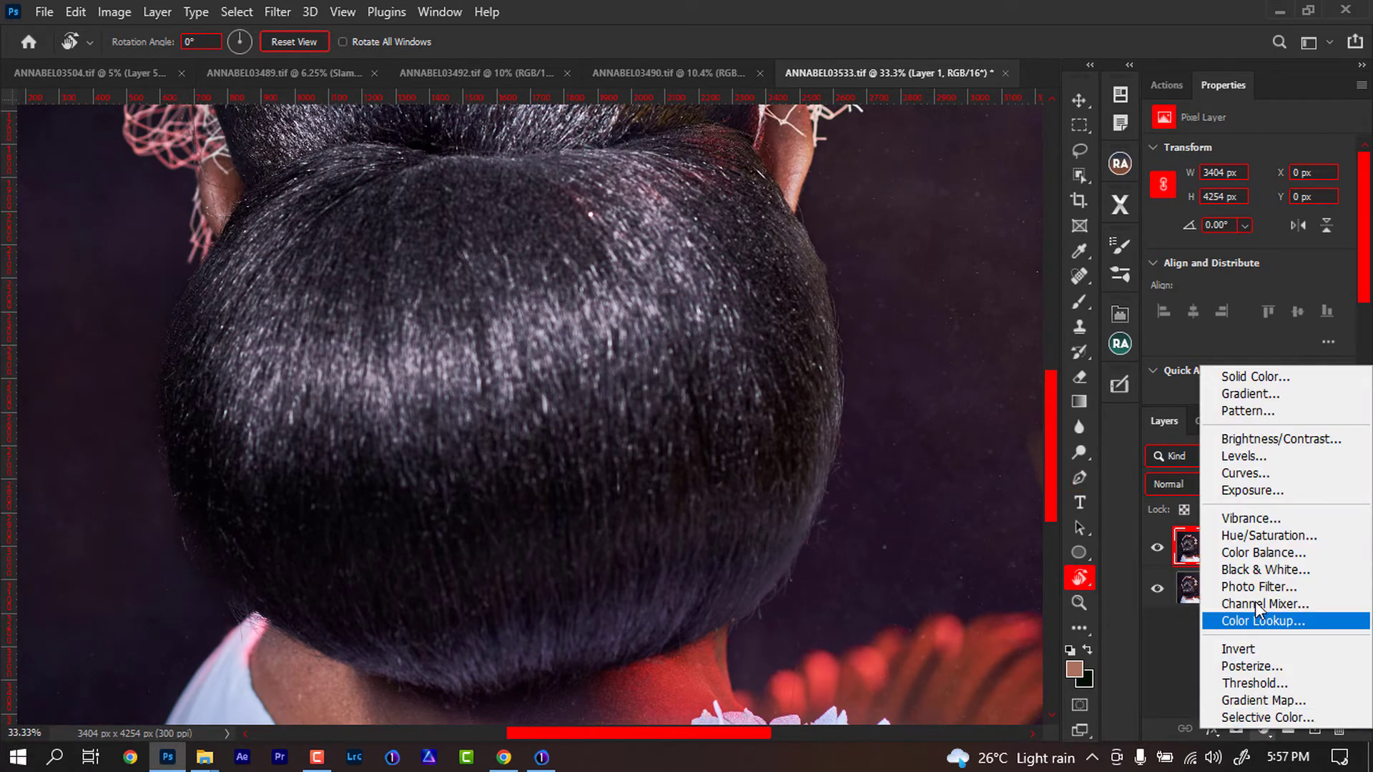
click(1246, 474)
drag(1268, 266, 1272, 280)
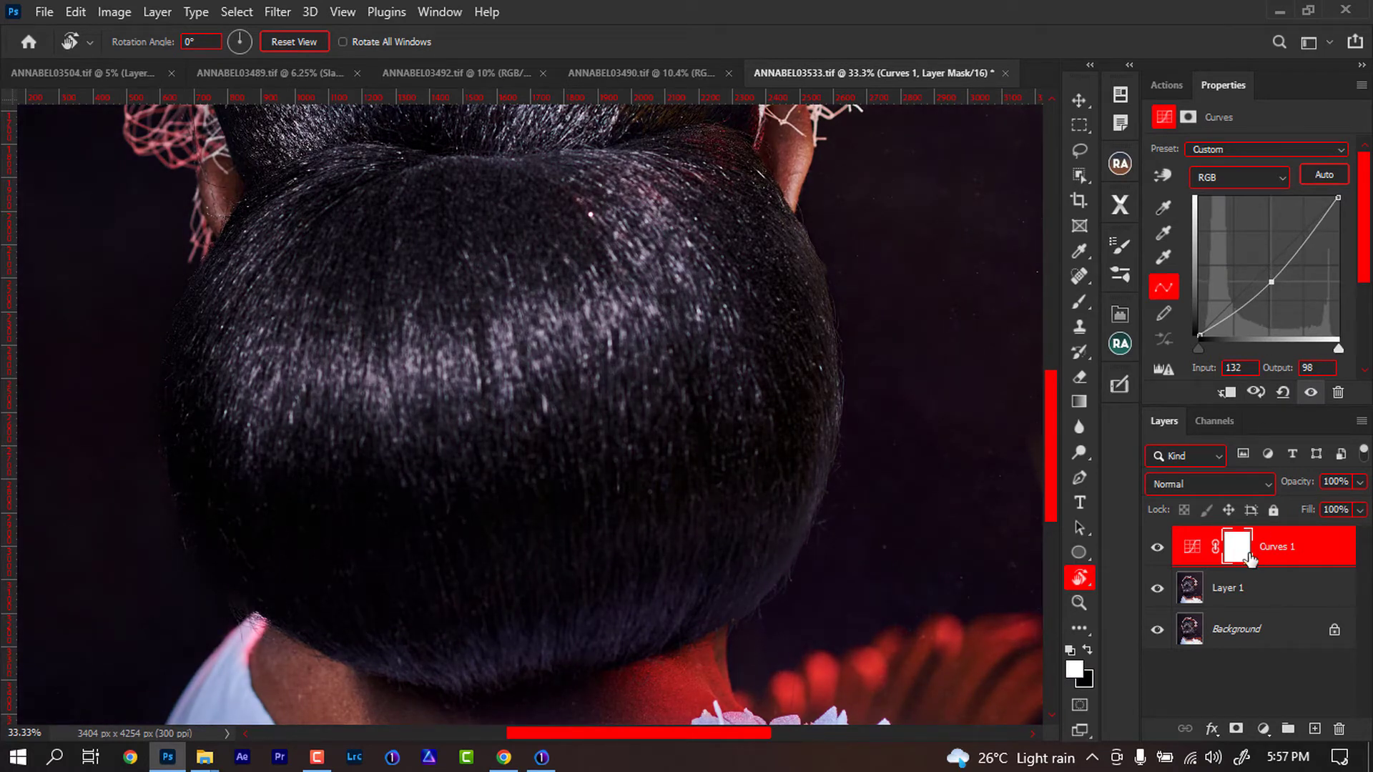
key(ctrl+i)
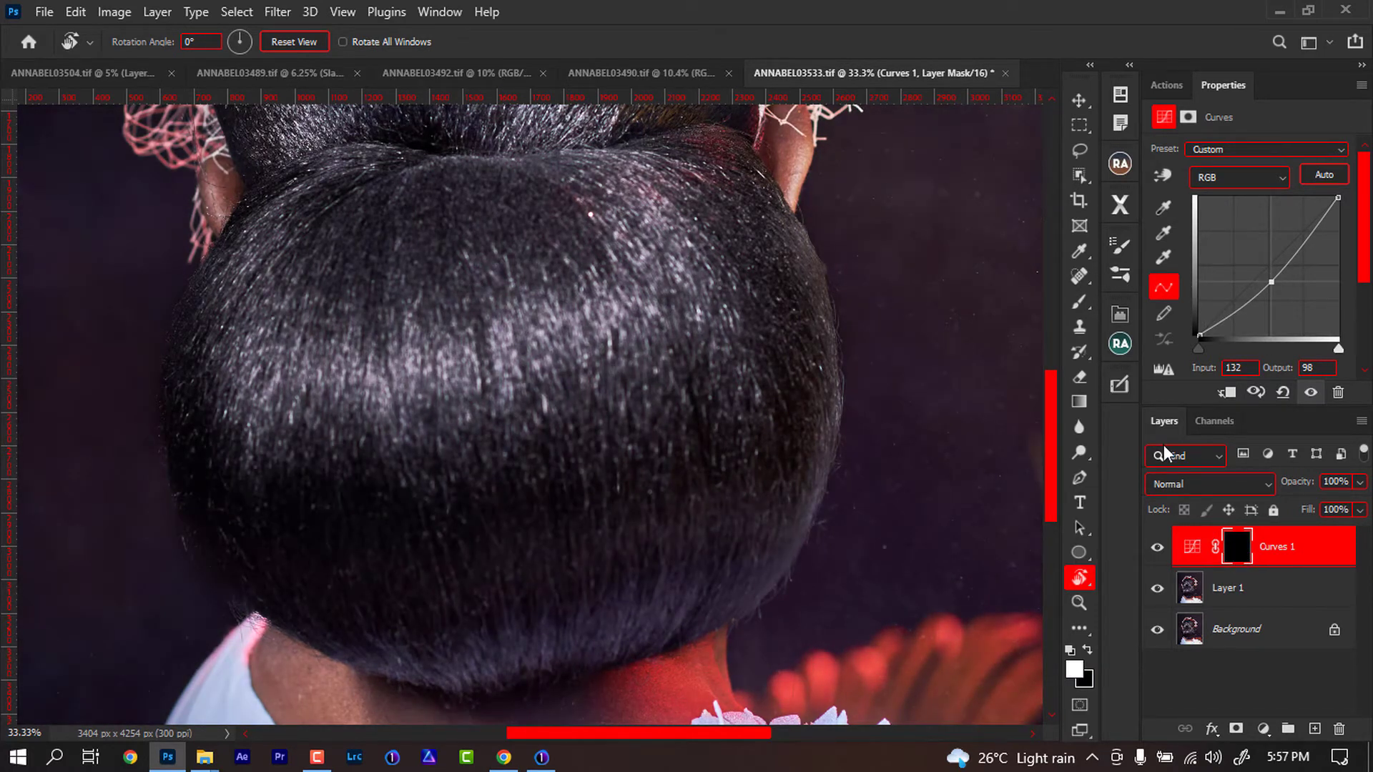
- Paint white on the Curves 1 mask with a 35 px soft brush at 20% flow to darken bright hair areas
click(1079, 302)
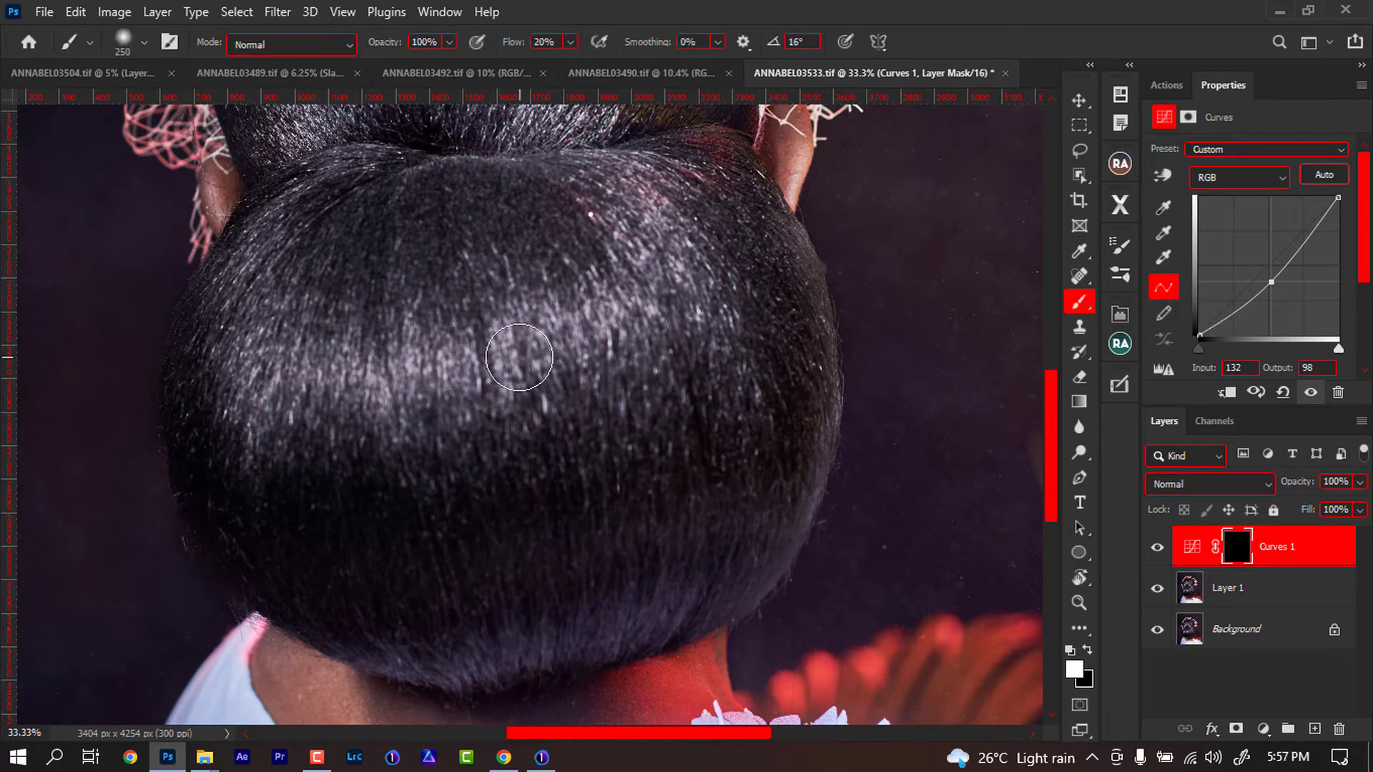
key(r)
drag(442, 282, 633, 494)
key(b)
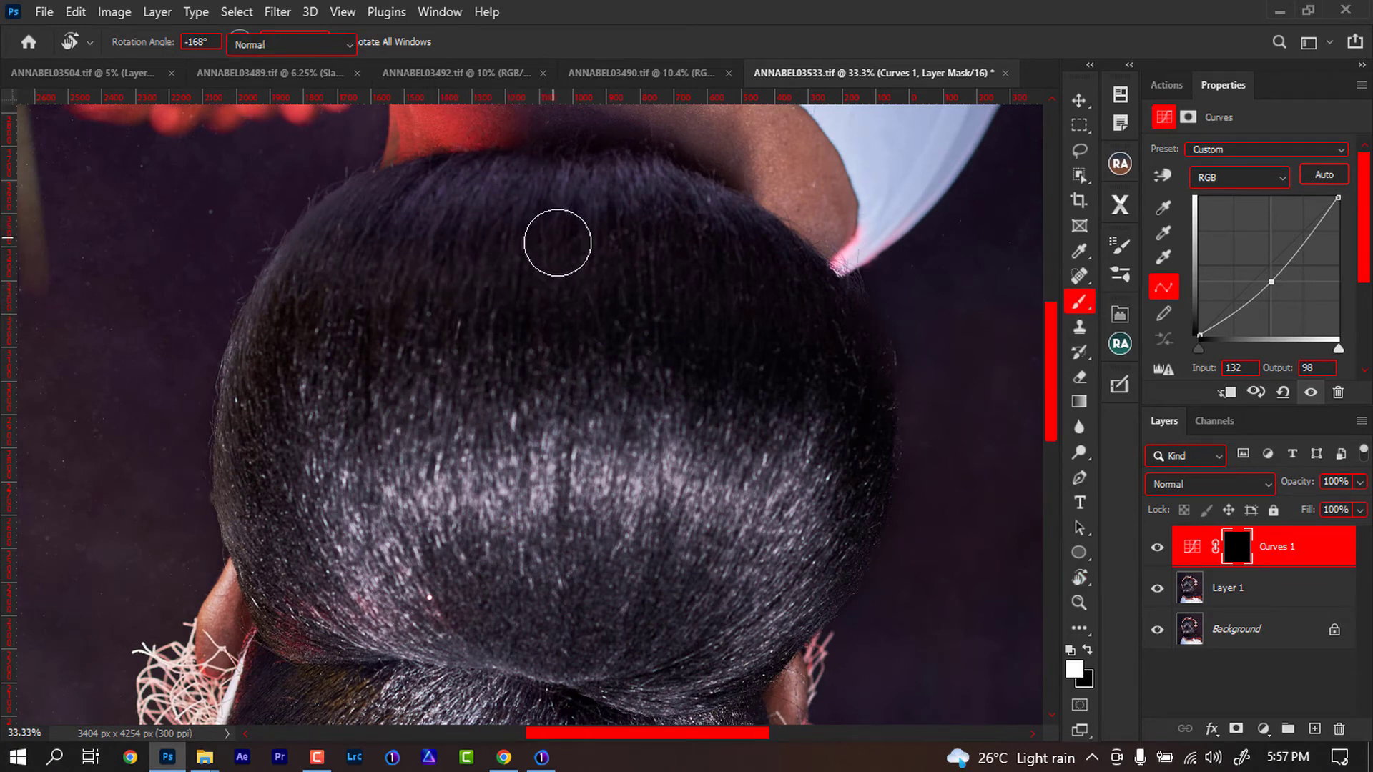
key(shift+b)
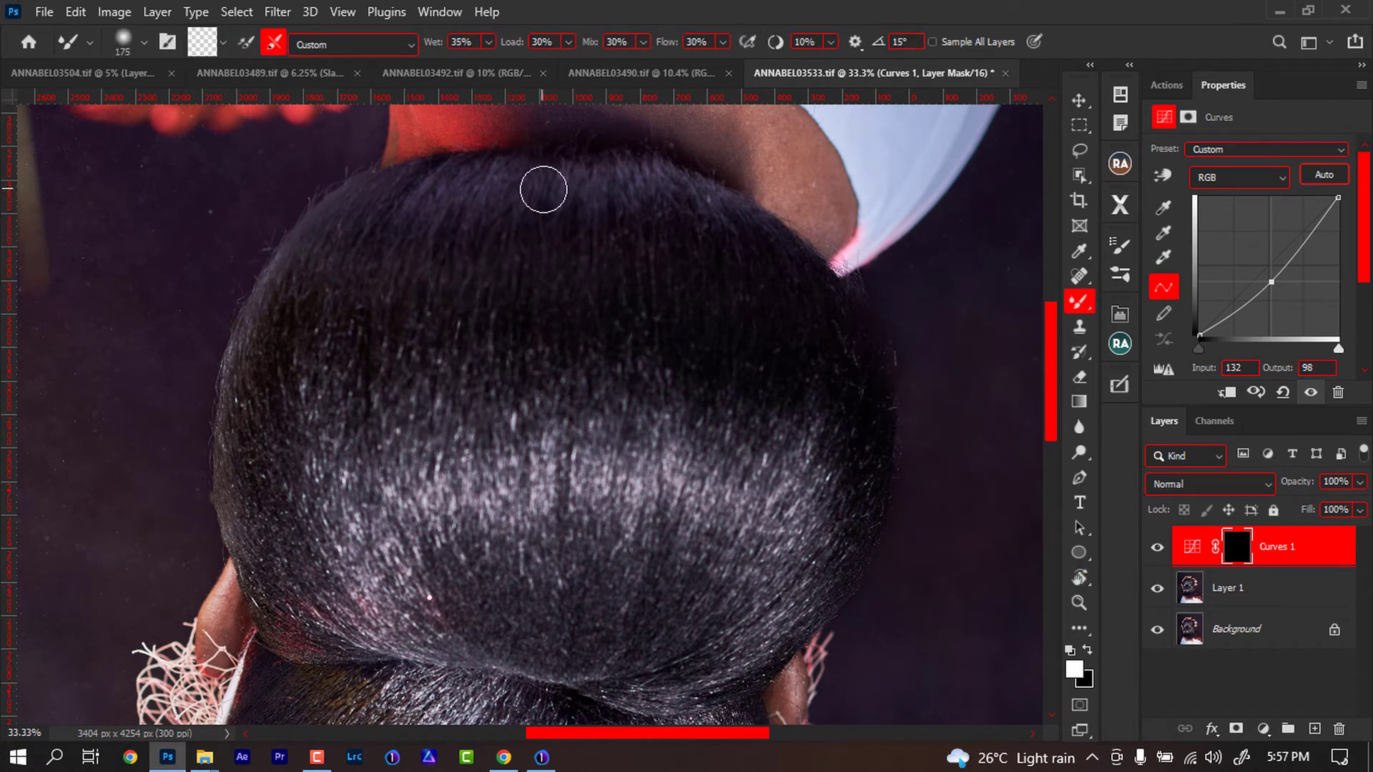
key(shift+b)
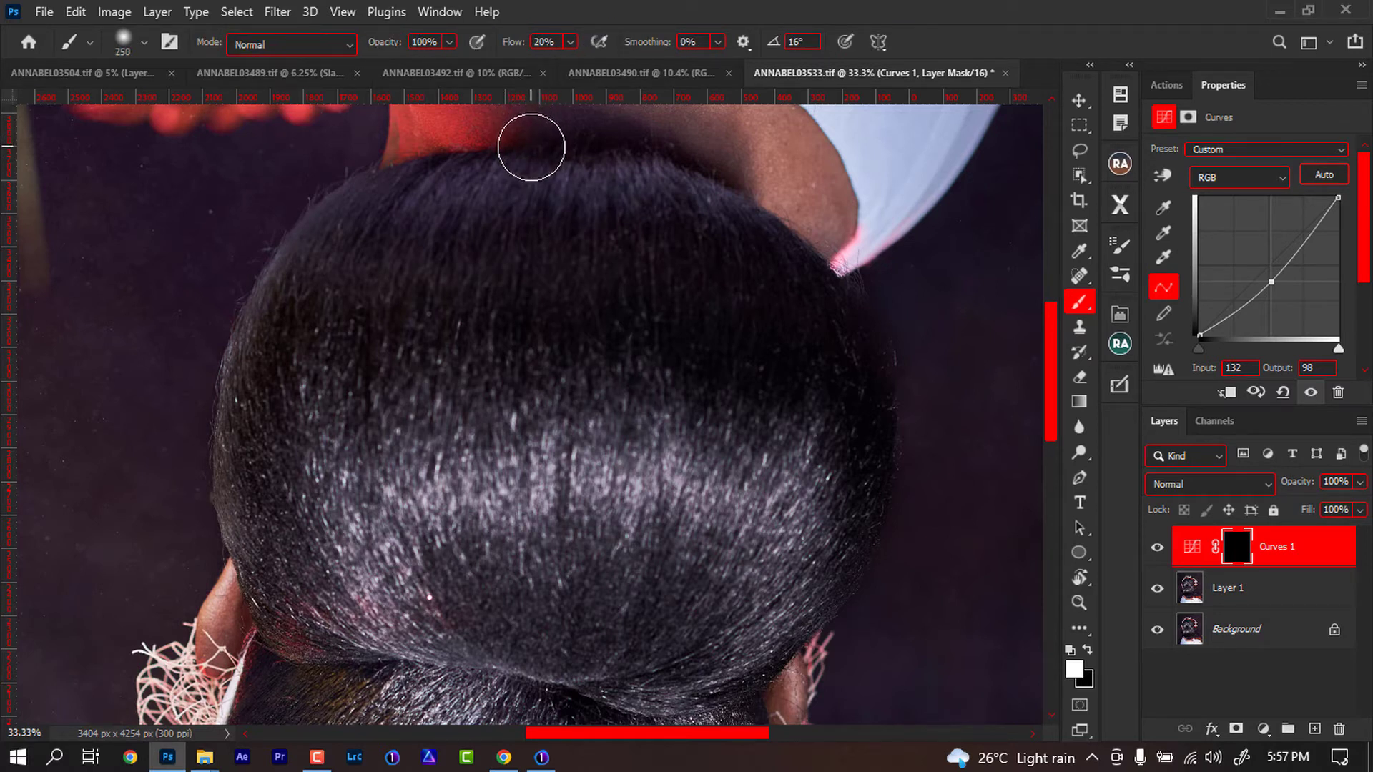
key(bracketleft)
key(bracketleft)
key(bracketleft)
key(bracketleft)
key(bracketleft)
key(bracketleft)
key(bracketleft)
key(bracketleft)
key(bracketleft)
key(bracketleft)
key(bracketleft)
key(bracketleft)
key(bracketleft)
key(bracketleft)
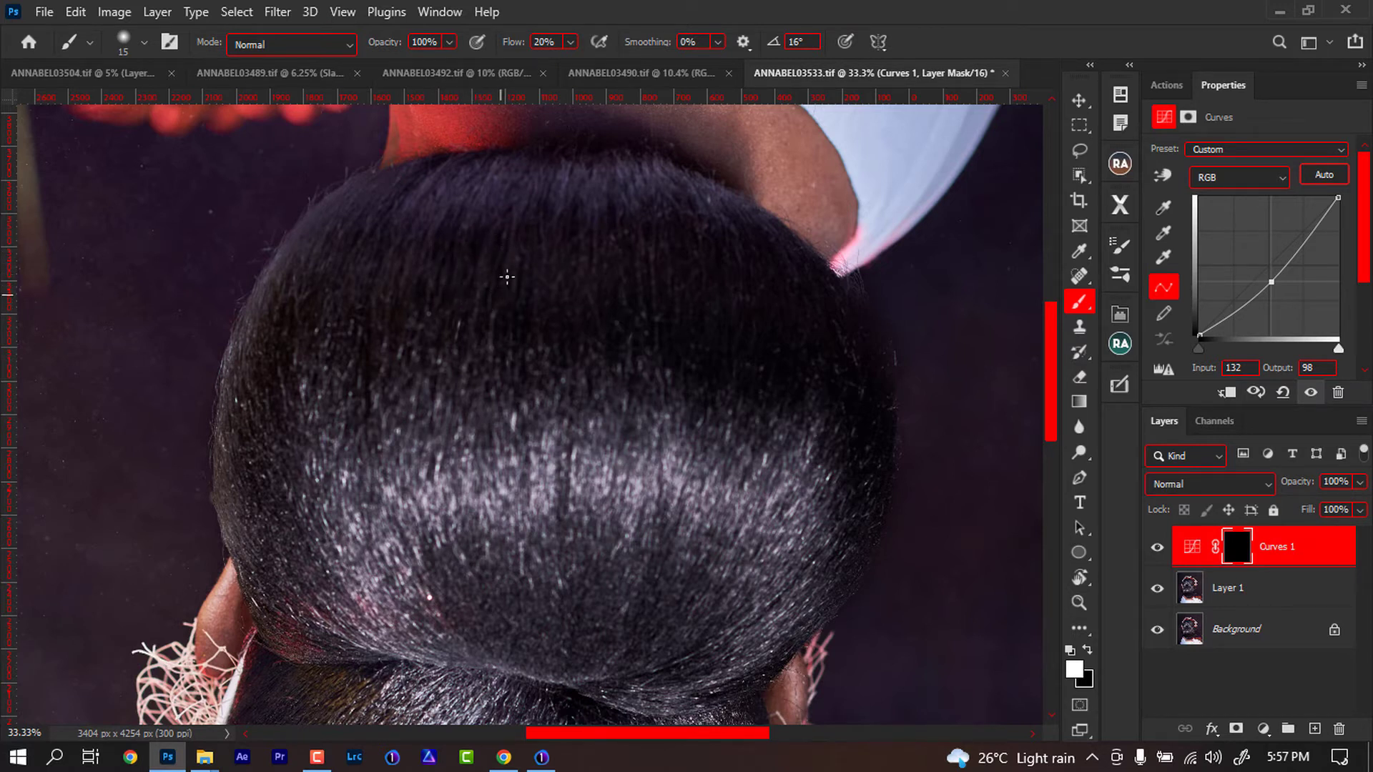
key(bracketright)
key(bracketright)
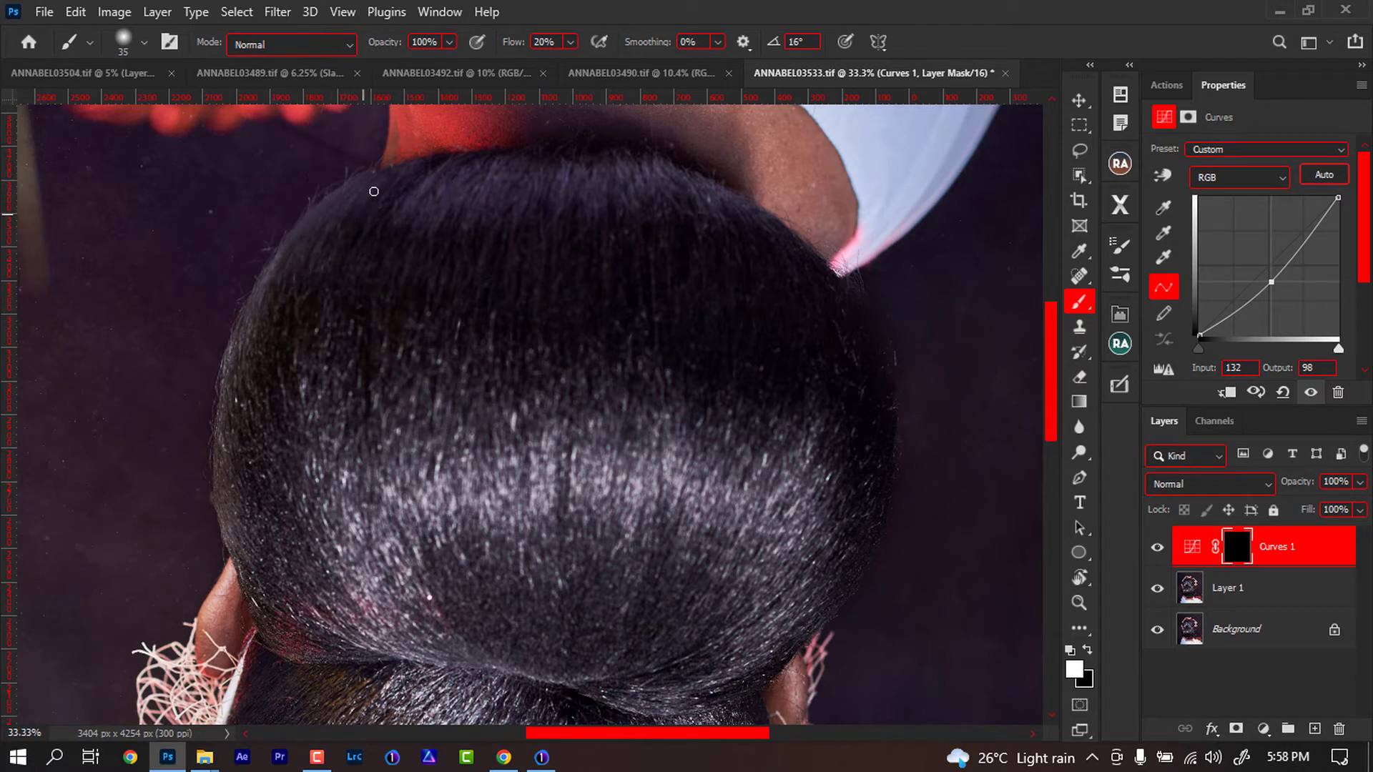
drag(392, 206, 379, 193)
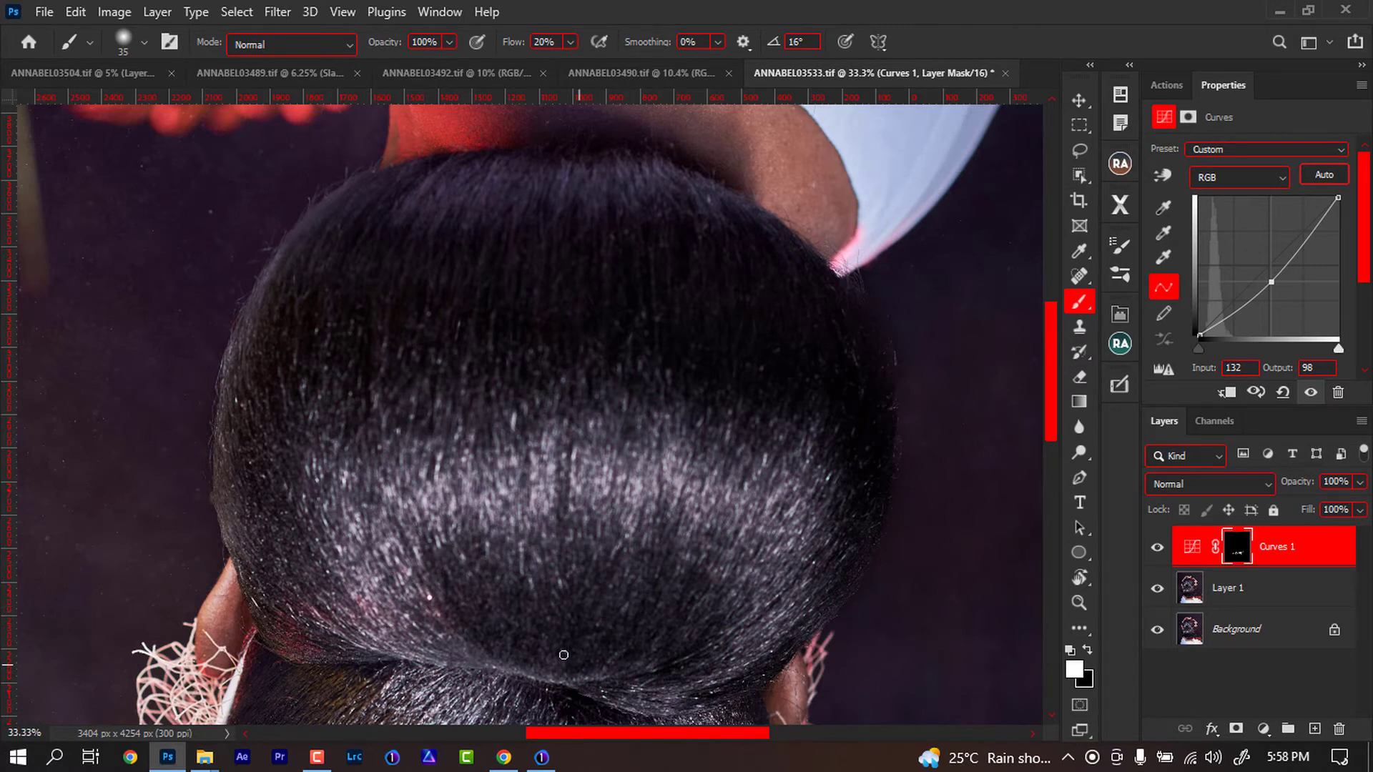
- Add a second Curves adjustment brightening midtones (input 108, output 158), invert its mask, and pick the Brush
scroll(541, 606, down, 5)
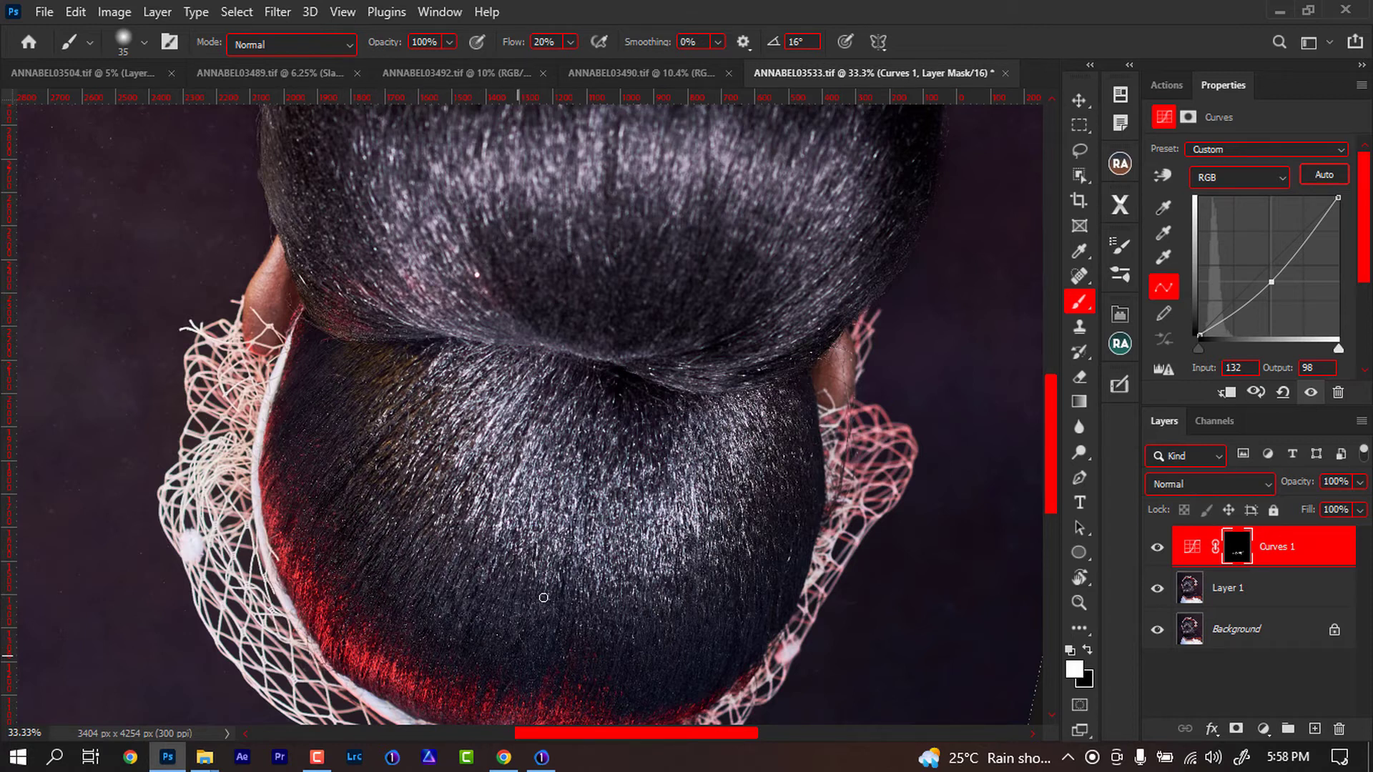
key([)
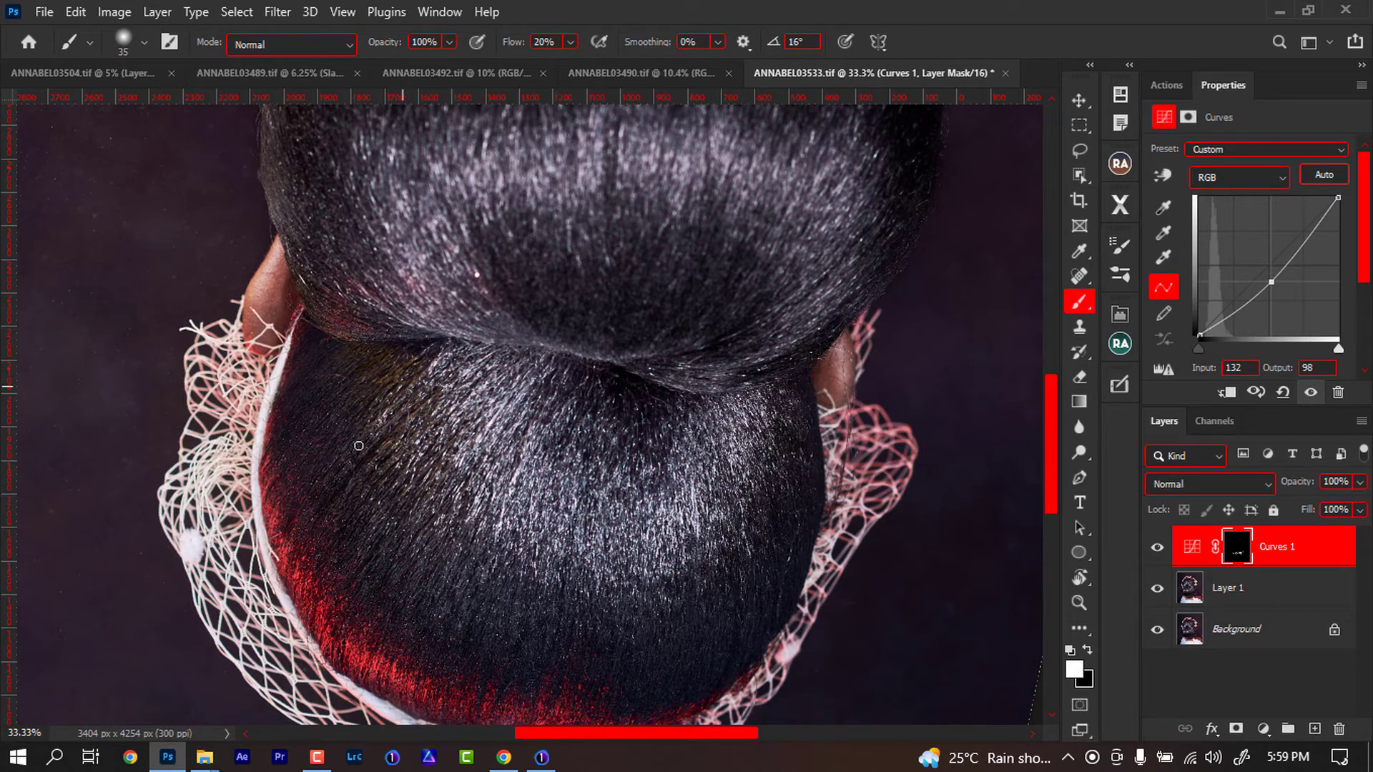
key(r)
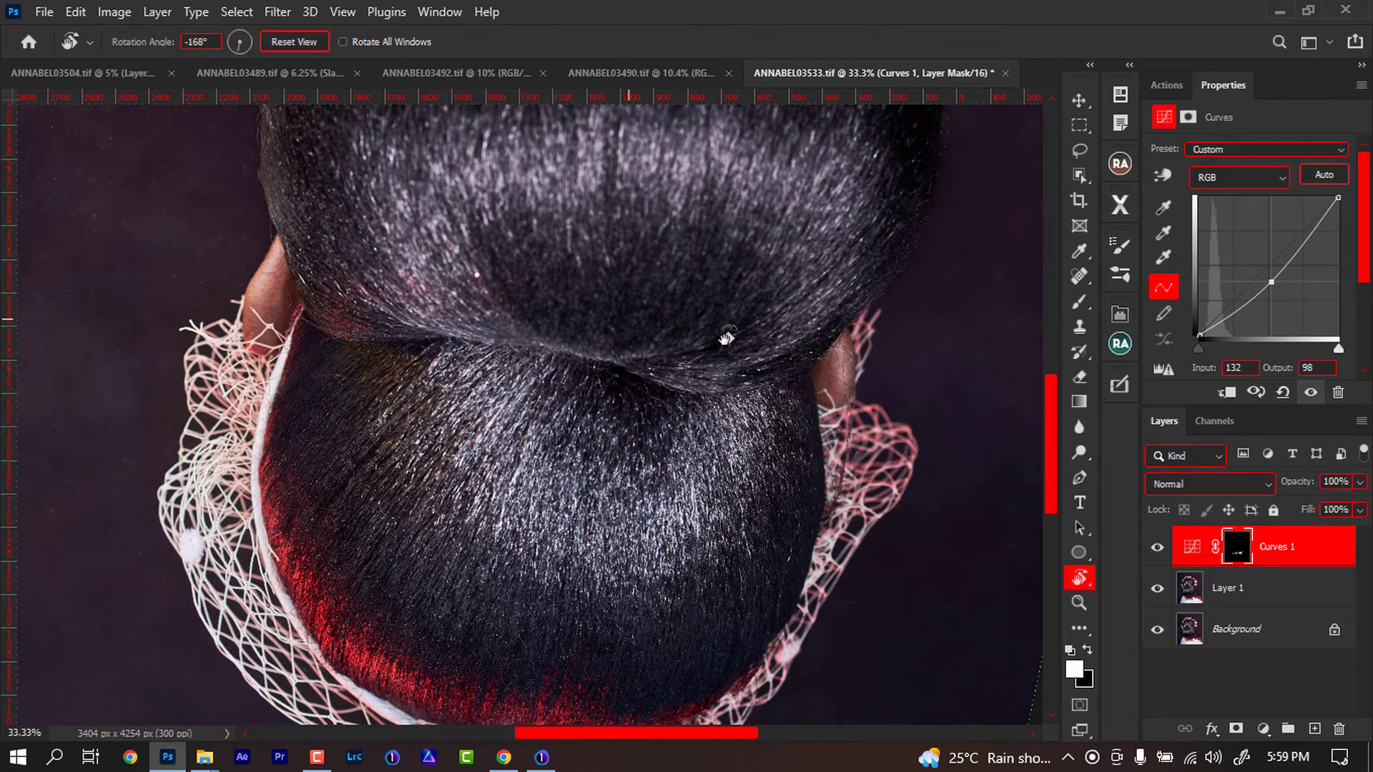
click(1262, 731)
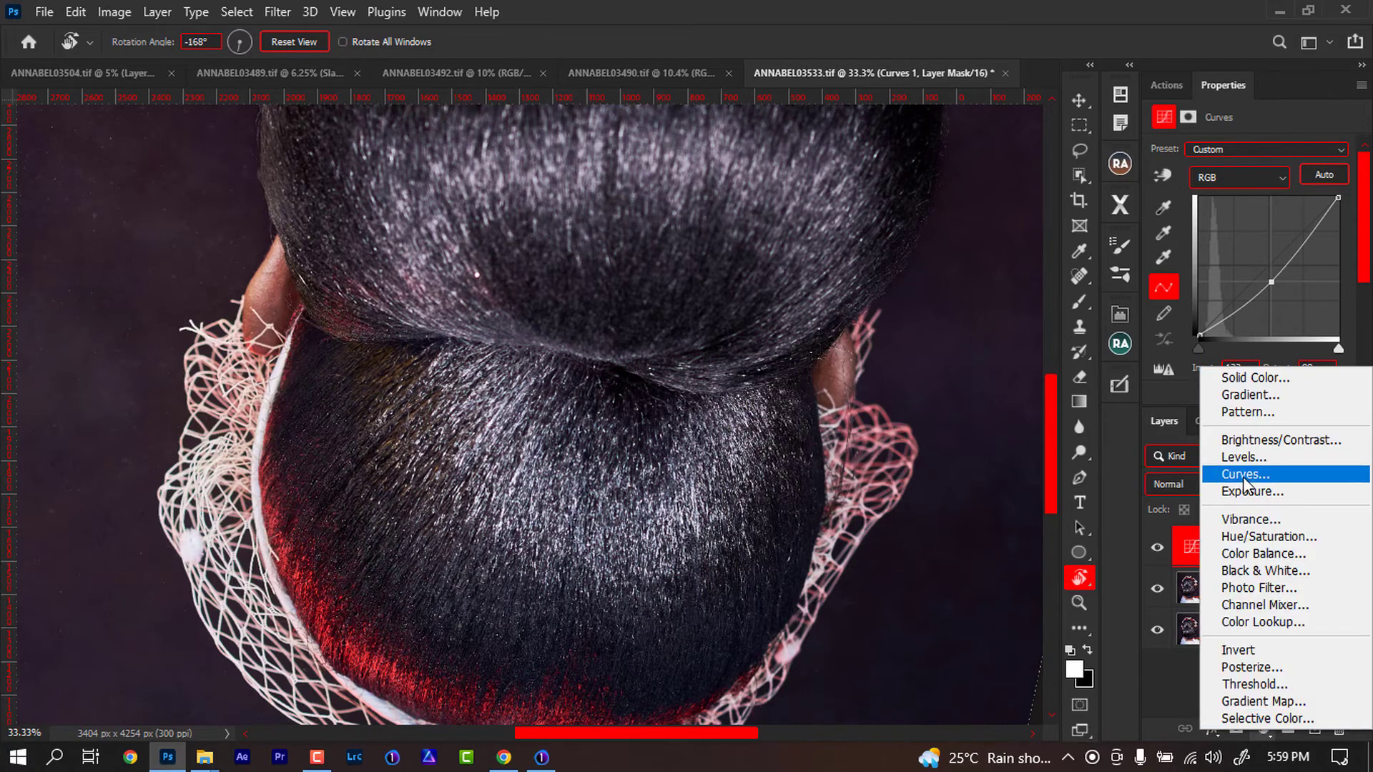
click(1233, 475)
drag(1256, 291, 1259, 249)
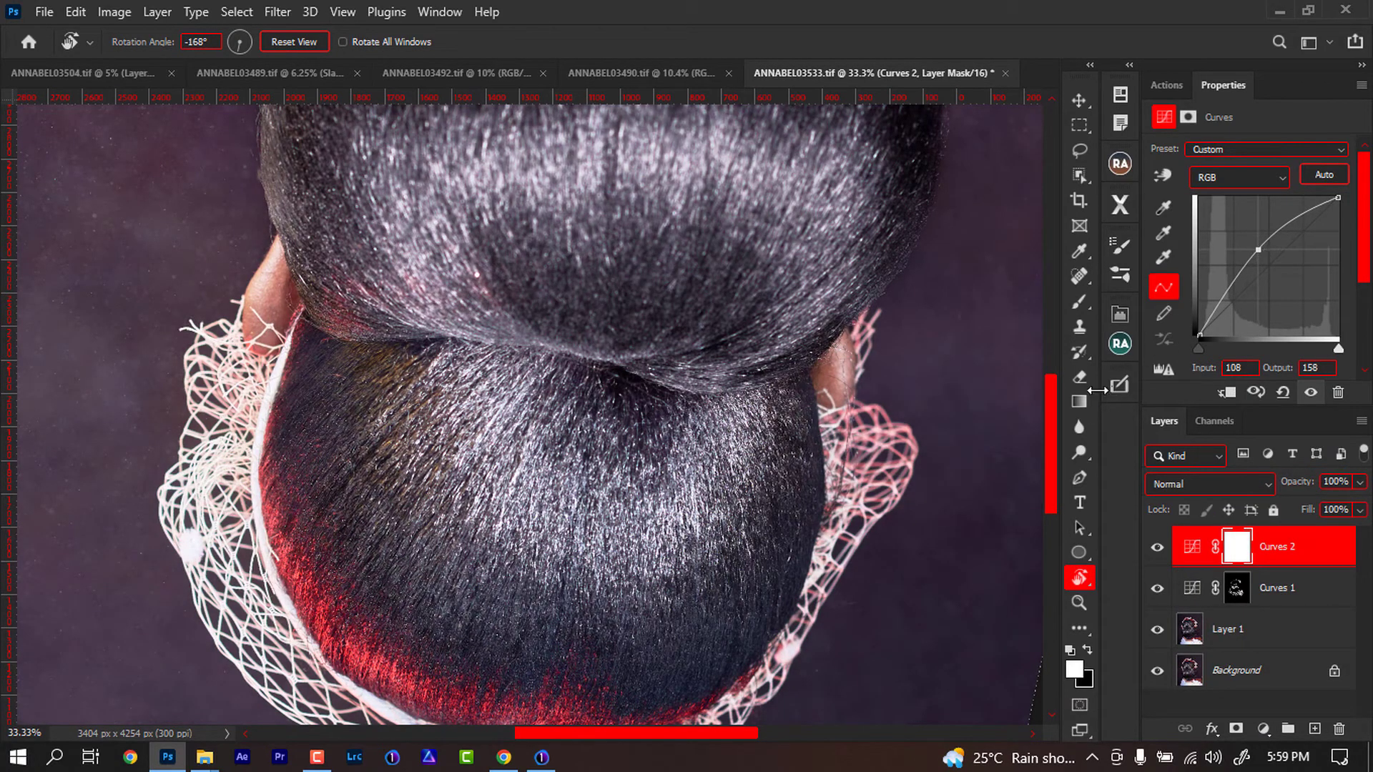
key(ctrl+i)
key(b)
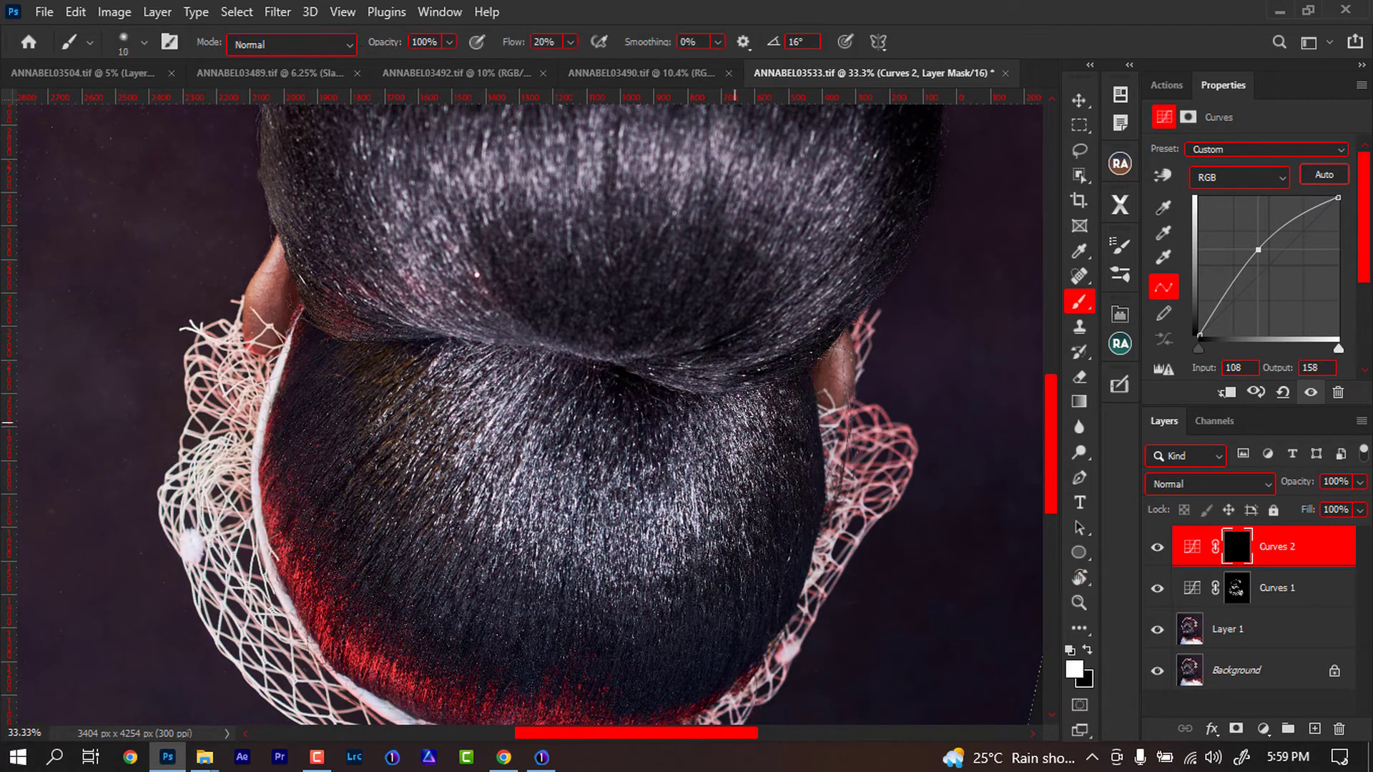
- Paint white on the Curves 2 mask with a larger soft brush at 20% flow to brighten highlights across both bun sections
key(bracketright)
drag(694, 492, 676, 549)
drag(671, 499, 649, 562)
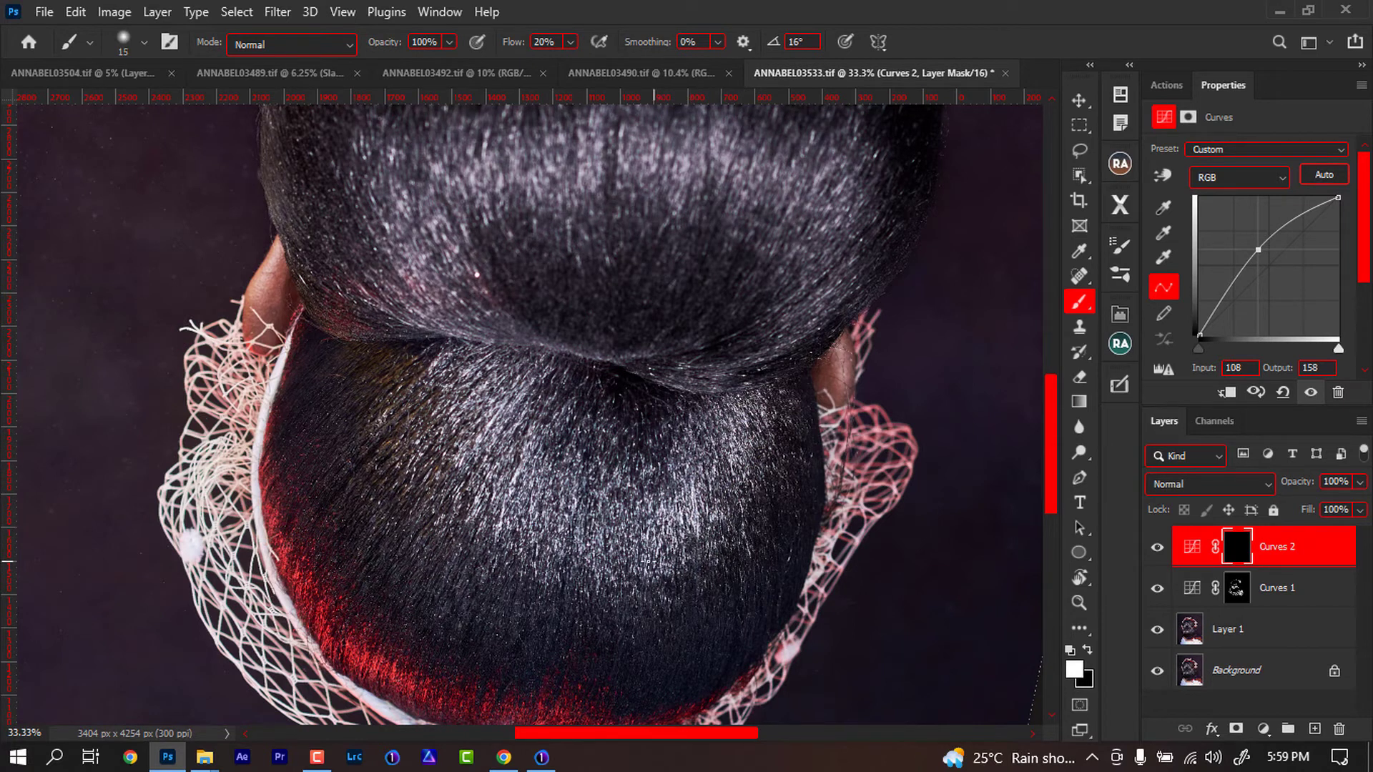
drag(619, 505, 598, 561)
key(bracketright)
mouse_move(570, 478)
mouse_down()
mouse_move(548, 541)
mouse_move(535, 541)
mouse_up()
mouse_move(542, 469)
mouse_down()
mouse_move(518, 527)
mouse_move(500, 522)
mouse_up()
mouse_move(533, 437)
mouse_down()
mouse_move(494, 513)
mouse_move(488, 454)
mouse_up()
mouse_move(518, 391)
mouse_down()
mouse_move(465, 433)
mouse_move(445, 417)
mouse_up()
drag(558, 283, 533, 457)
mouse_move(356, 324)
mouse_down()
mouse_move(529, 338)
mouse_move(547, 308)
mouse_move(559, 348)
mouse_move(588, 351)
mouse_move(627, 296)
mouse_move(650, 291)
mouse_move(633, 385)
mouse_move(717, 329)
mouse_move(699, 393)
mouse_move(779, 334)
mouse_move(756, 381)
mouse_move(761, 438)
mouse_move(830, 379)
mouse_move(831, 402)
mouse_move(763, 508)
mouse_move(697, 538)
mouse_move(753, 525)
mouse_up()
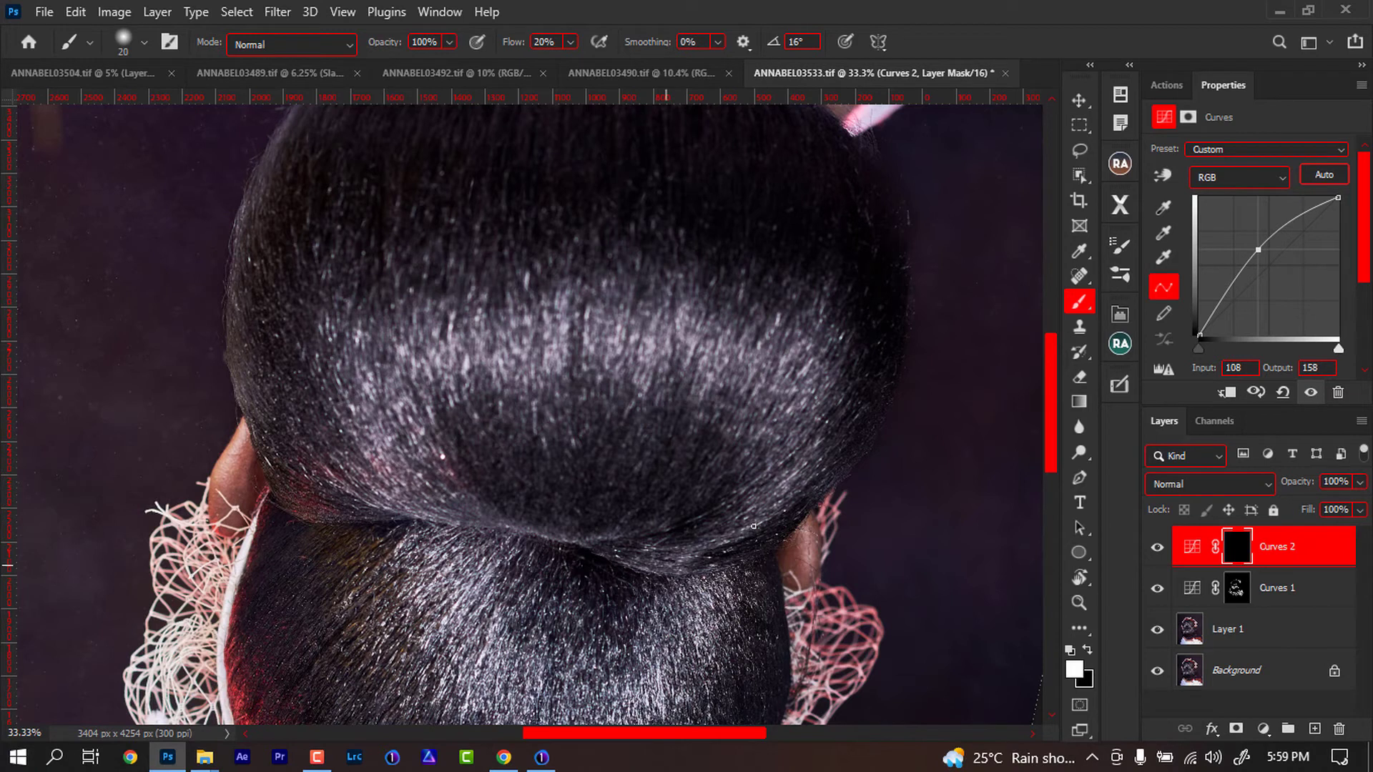
drag(660, 524, 530, 524)
mouse_move(446, 523)
mouse_down()
mouse_move(429, 457)
mouse_move(468, 511)
mouse_move(451, 475)
mouse_move(418, 487)
mouse_move(422, 512)
mouse_move(411, 458)
mouse_move(408, 372)
mouse_move(431, 354)
mouse_move(438, 405)
mouse_move(447, 352)
mouse_move(482, 436)
mouse_move(526, 372)
mouse_move(643, 401)
mouse_move(693, 377)
mouse_up()
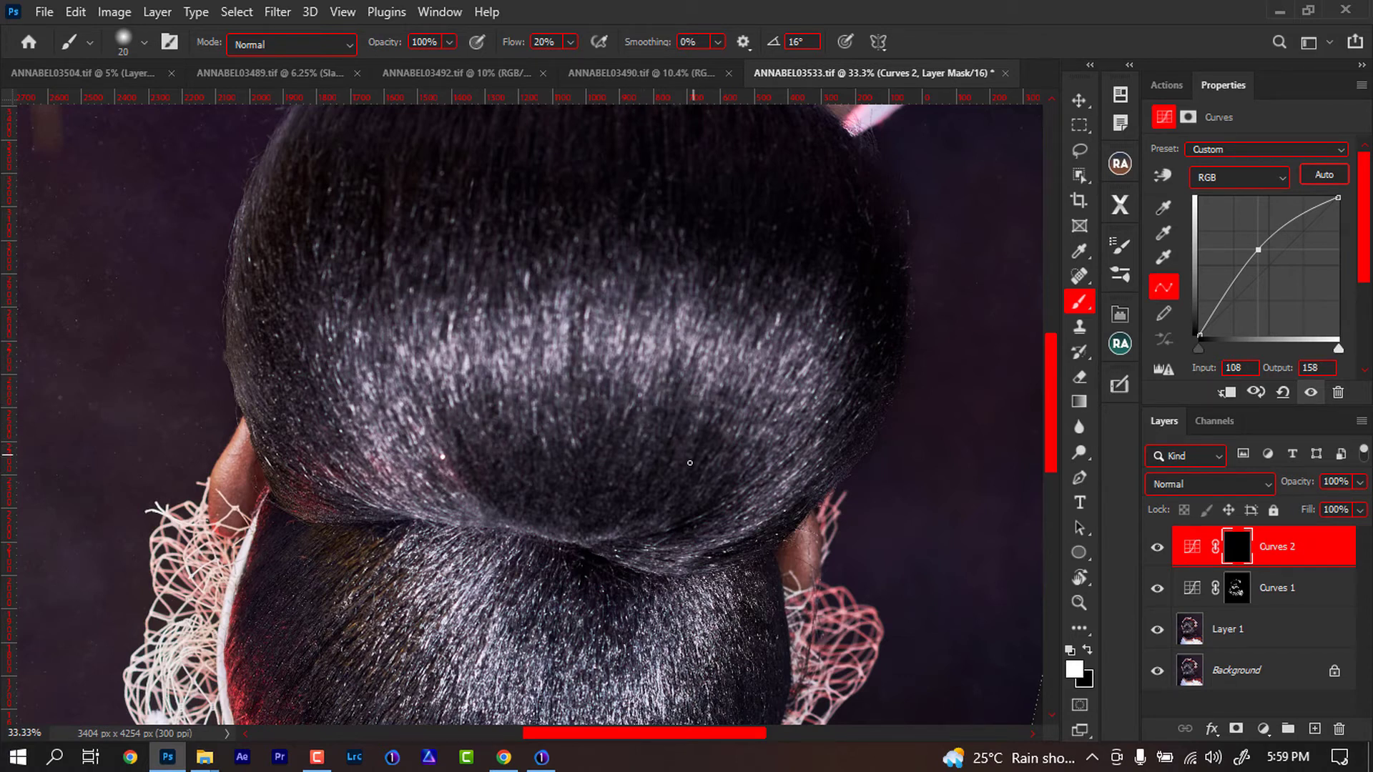
drag(699, 543, 668, 383)
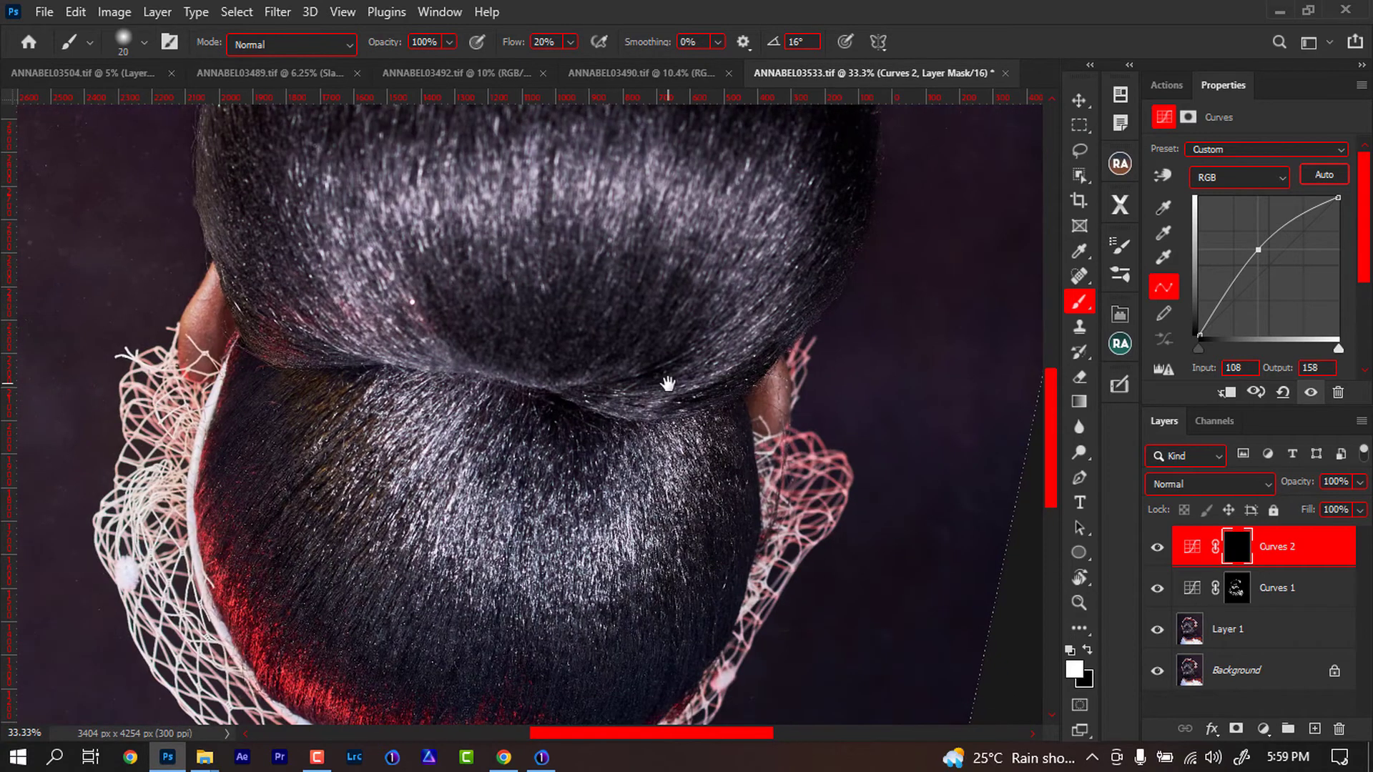
- Reset the view rotation, zoom out to the full image, and toggle layer visibility to compare before and after
key(r)
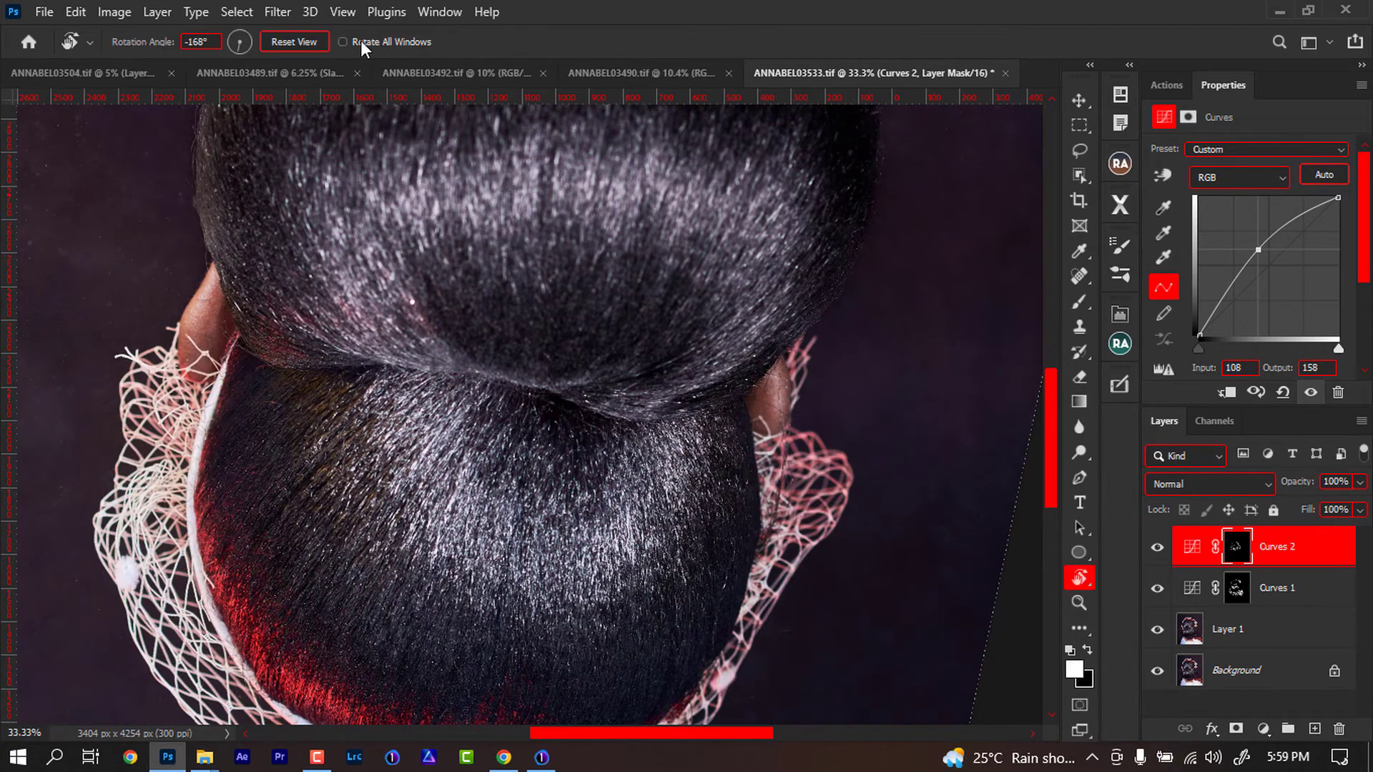
click(309, 43)
key(ctrl+minus)
key(ctrl+minus)
key(ctrl+minus)
key(ctrl+minus)
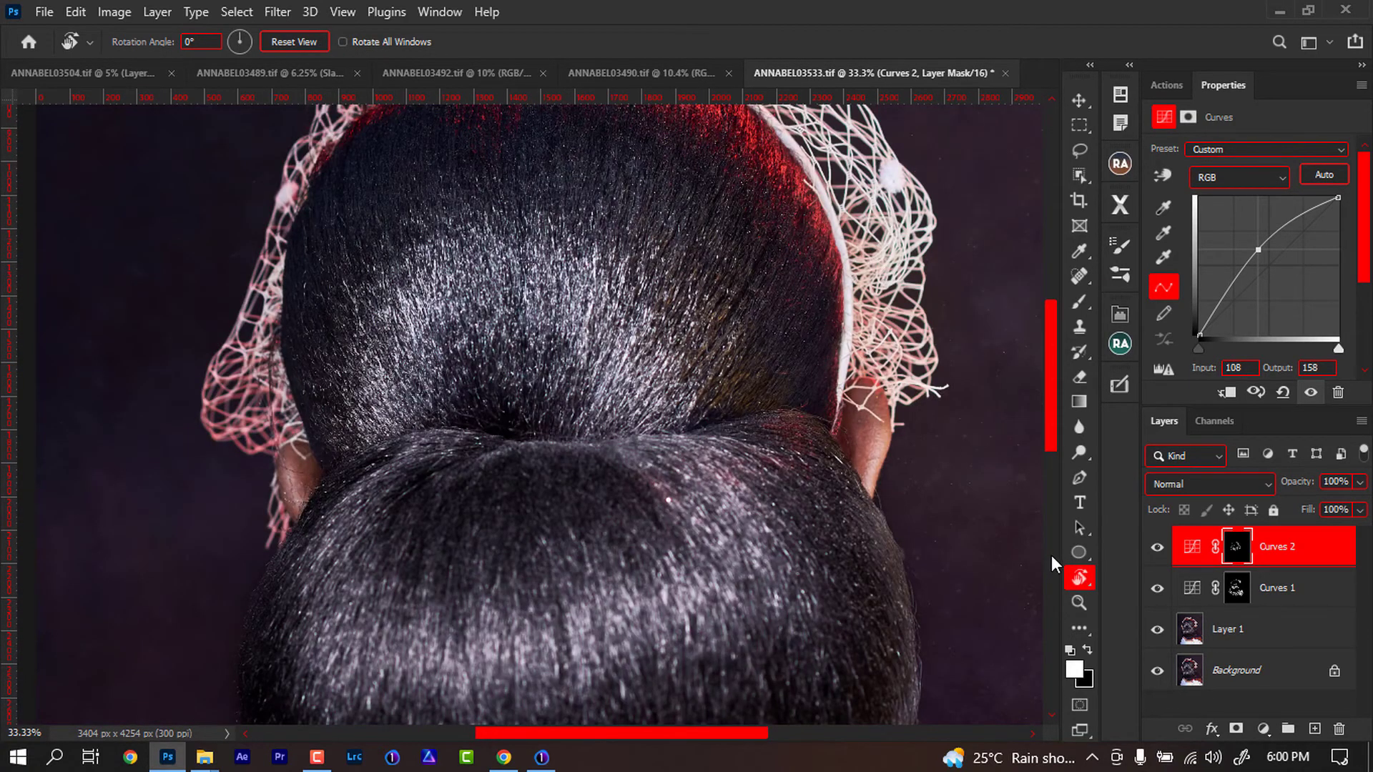
key(ctrl+plus)
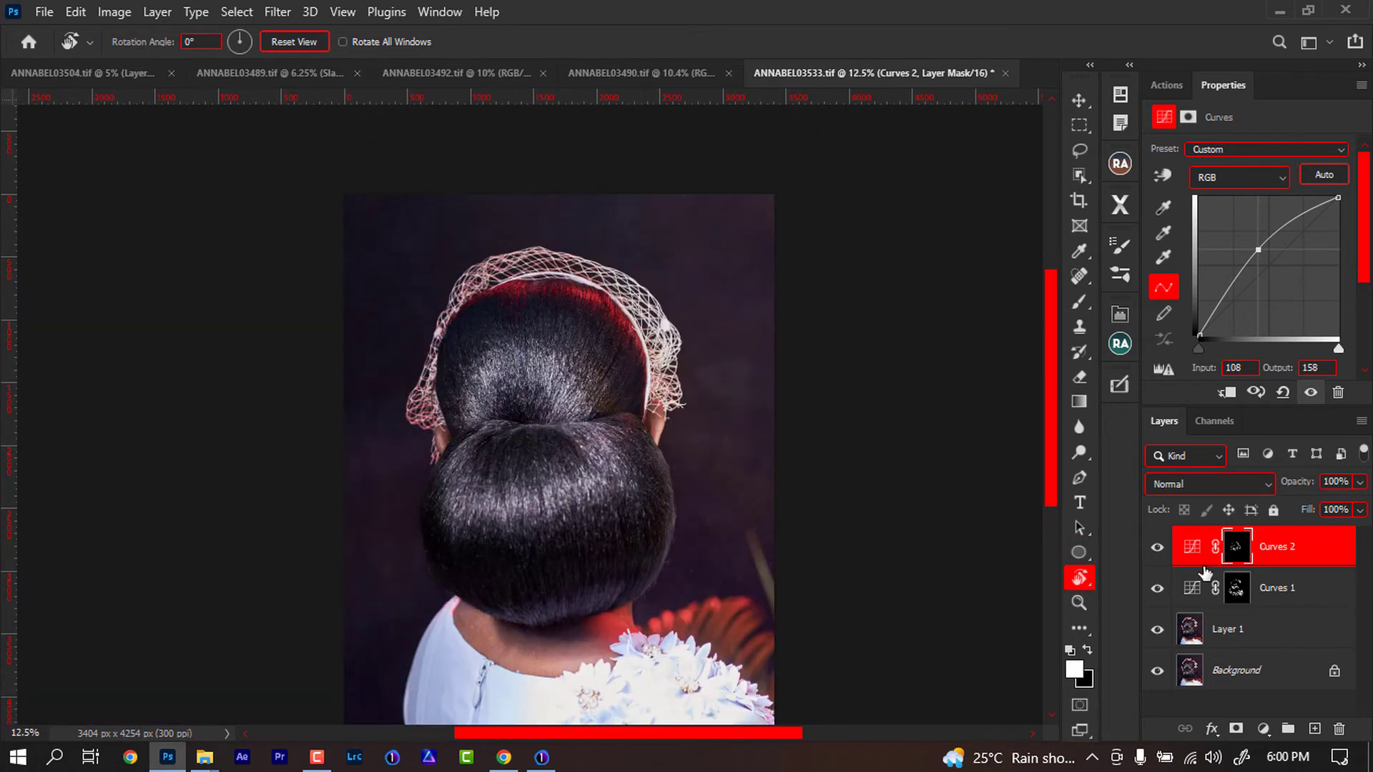
alt+click(1159, 672)
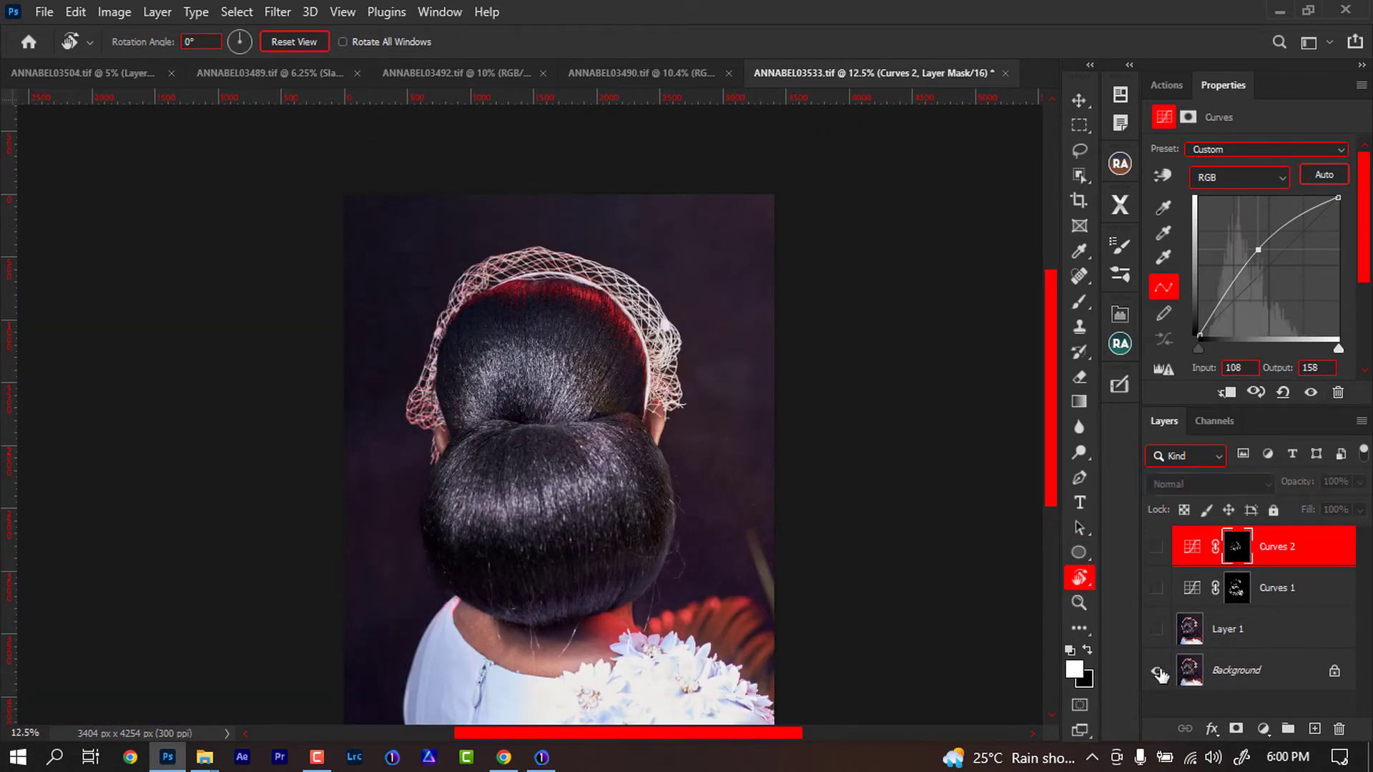
alt+click(1158, 673)
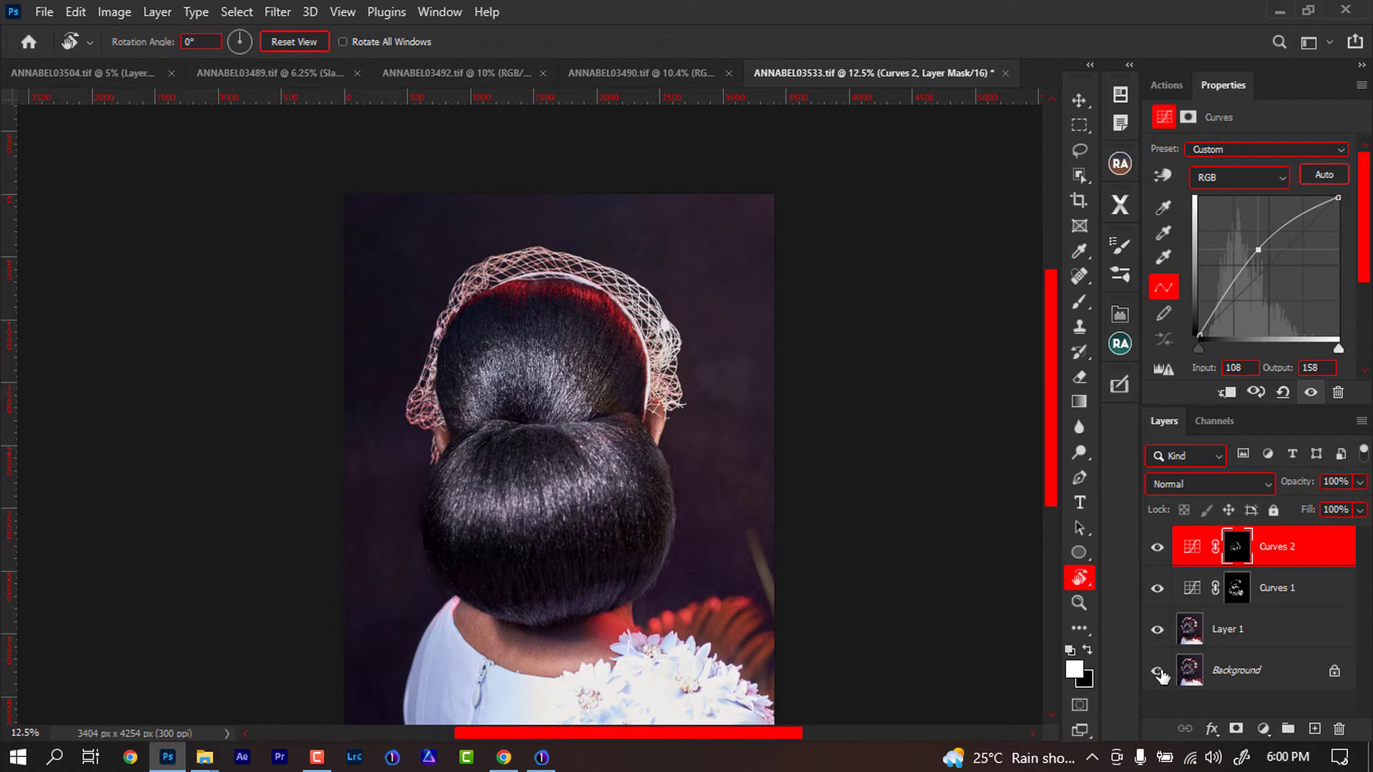
alt+click(1158, 672)
alt+click(1159, 673)
- Group the two Curves layers together and toggle the group's visibility to compare the dodge and burn effect
shift+click(1288, 594)
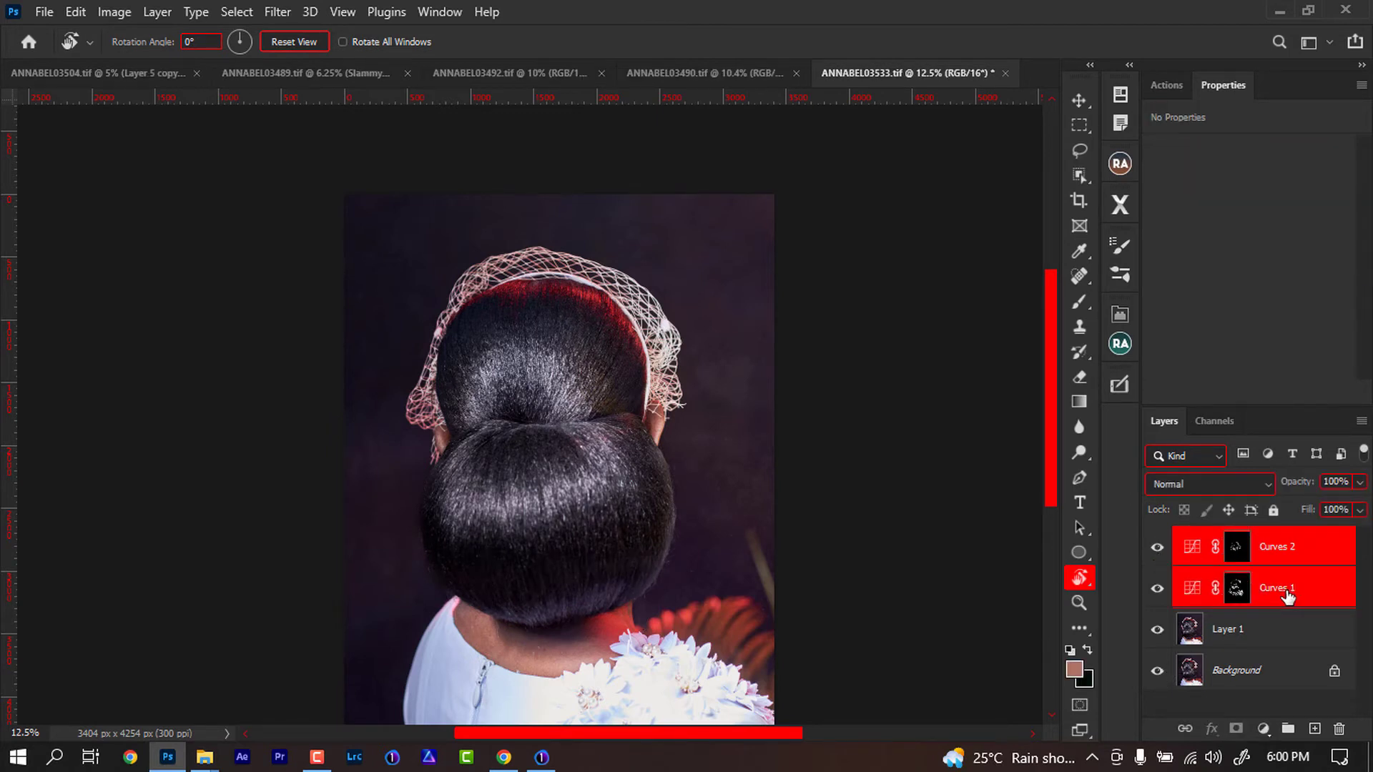
key(ctrl+g)
click(1164, 543)
click(1164, 543)
click(1165, 543)
click(1164, 543)
click(1162, 543)
click(1160, 544)
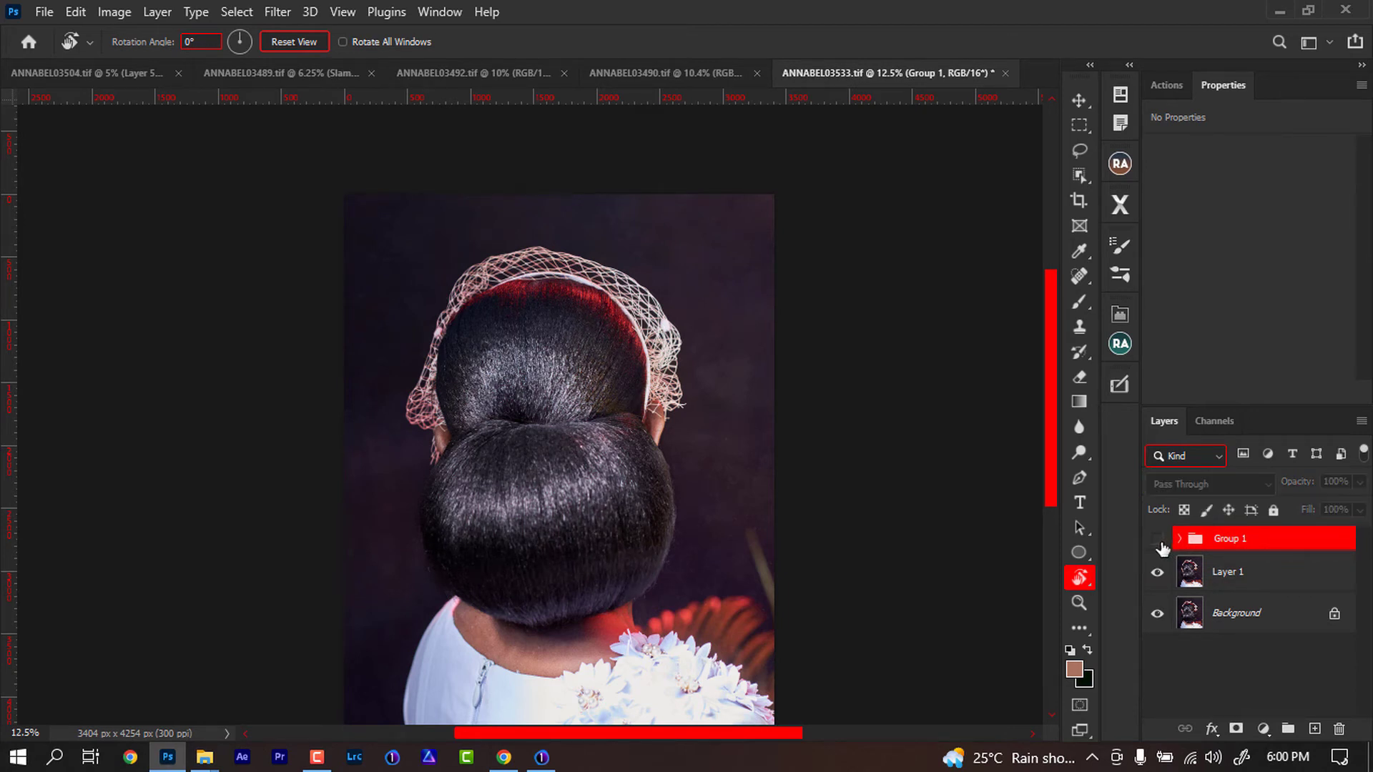
click(1160, 543)
click(1161, 544)
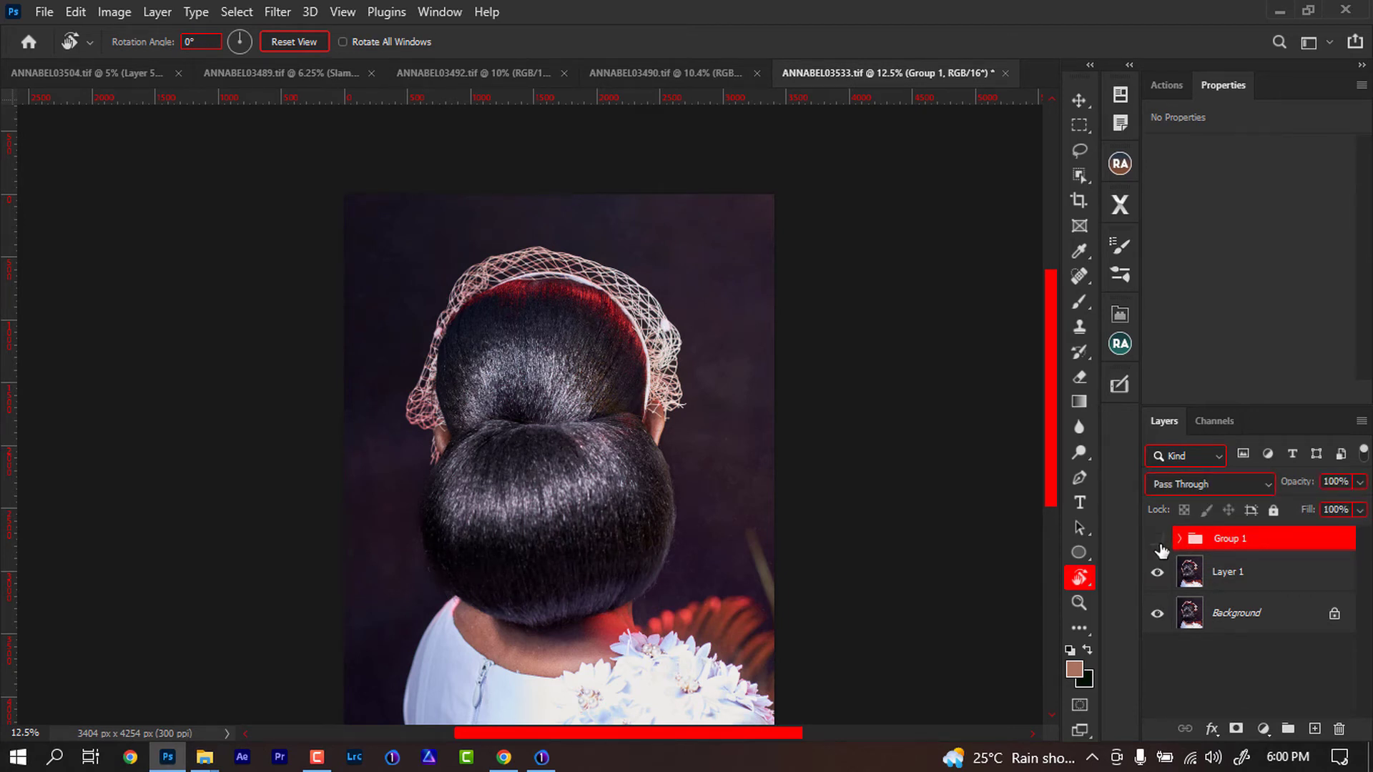
click(1160, 545)
- Stamp all visible layers into a new merged layer above the group
click(1180, 540)
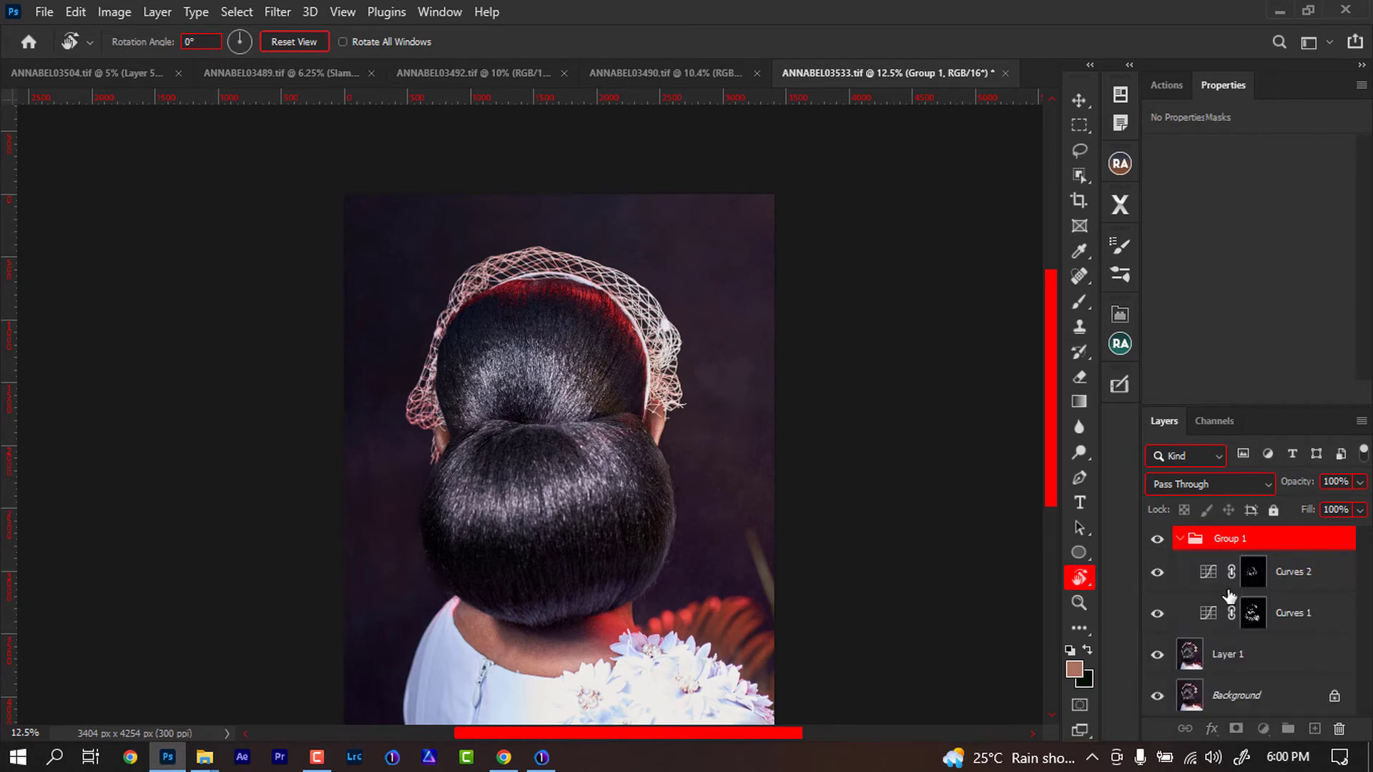
click(1252, 613)
key(b)
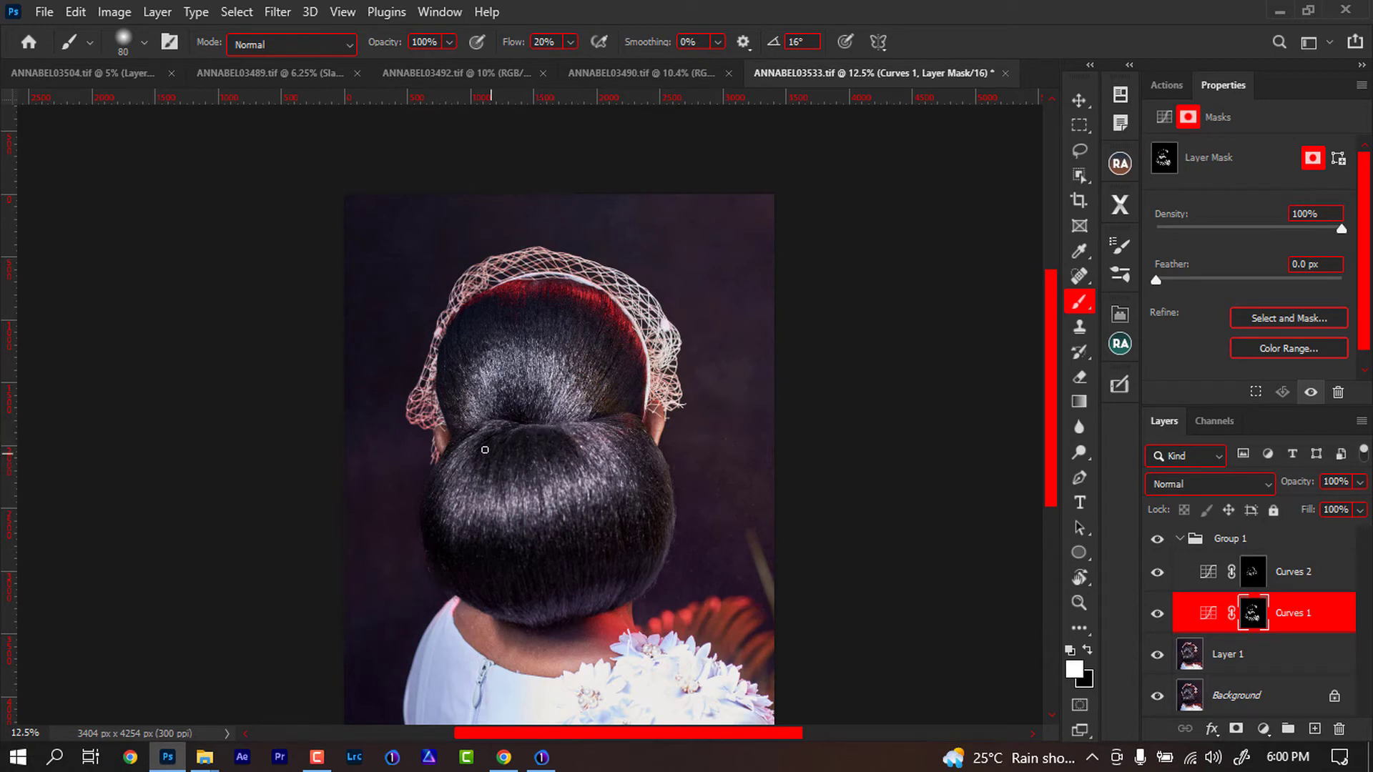
click(1183, 544)
key(ctrl+shift+alt+e)
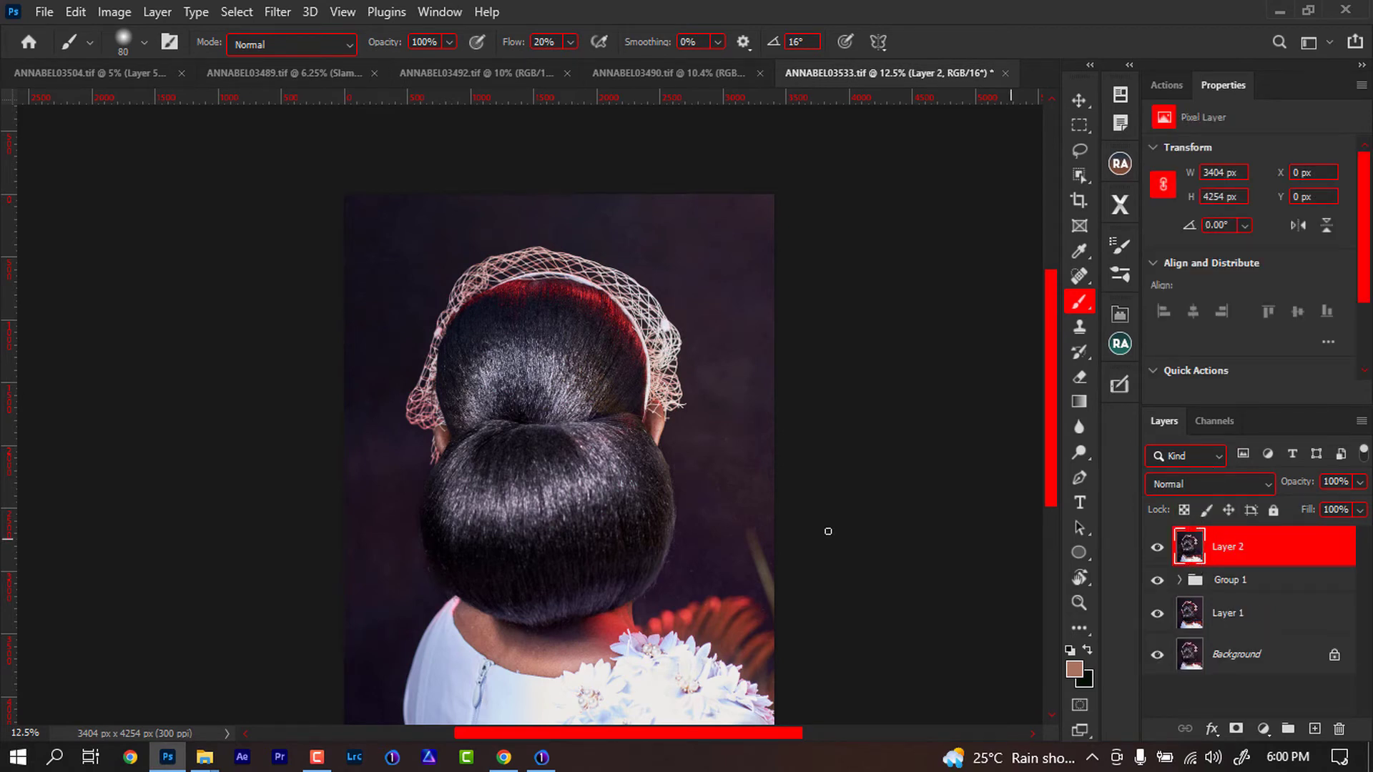
- Zoom into the lower bun and start a Pen path along its right outer edge
scroll(735, 589, up, 3)
drag(758, 532, 589, 385)
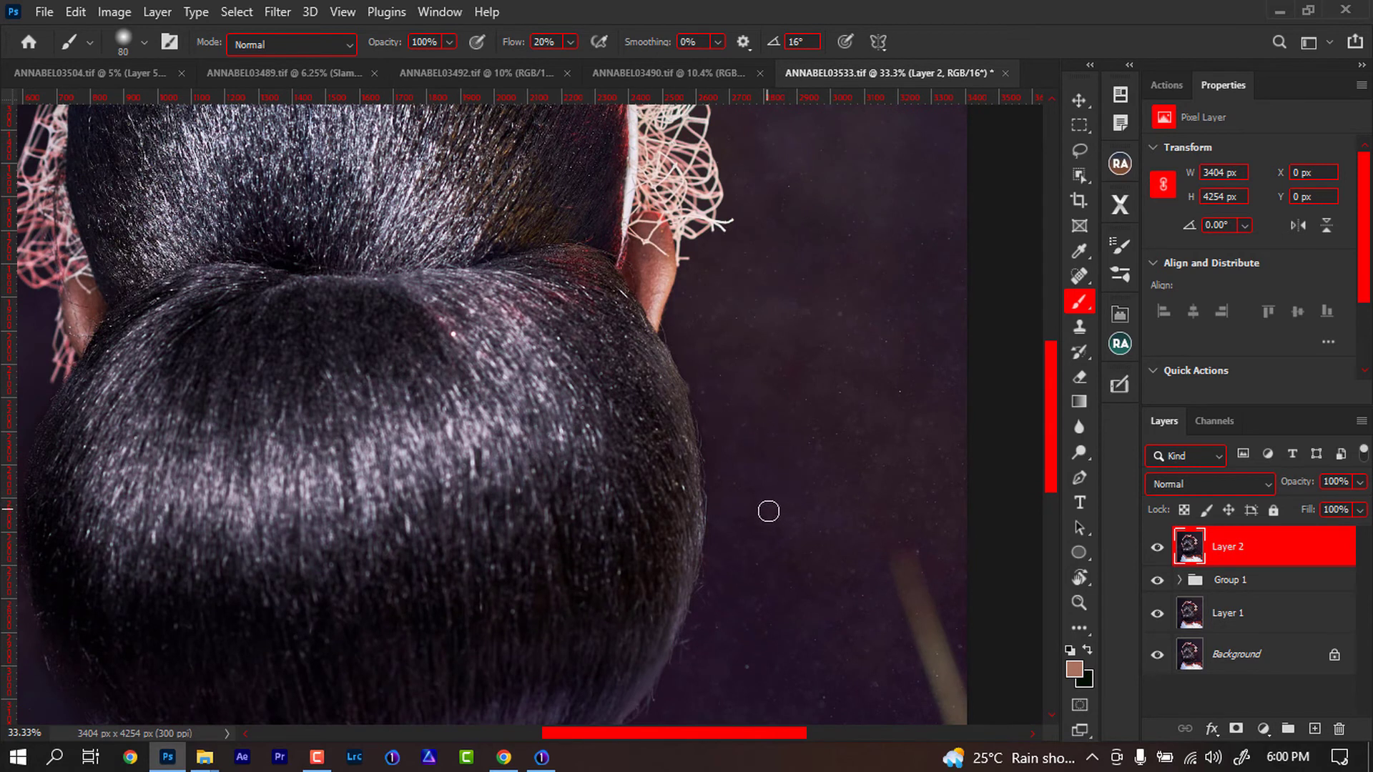
key(p)
click(662, 339)
scroll(699, 457, down, 2)
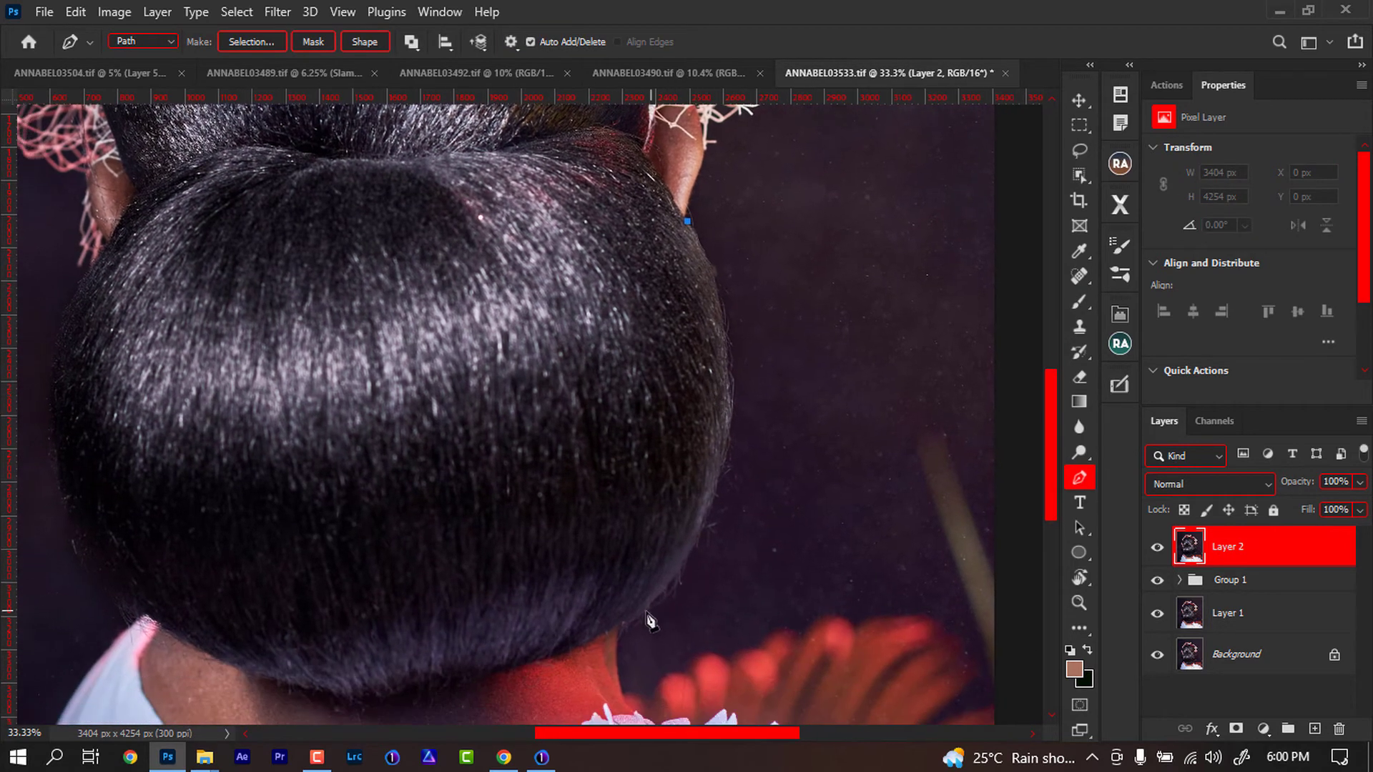
drag(635, 618, 450, 617)
drag(644, 319, 666, 595)
drag(655, 536, 729, 460)
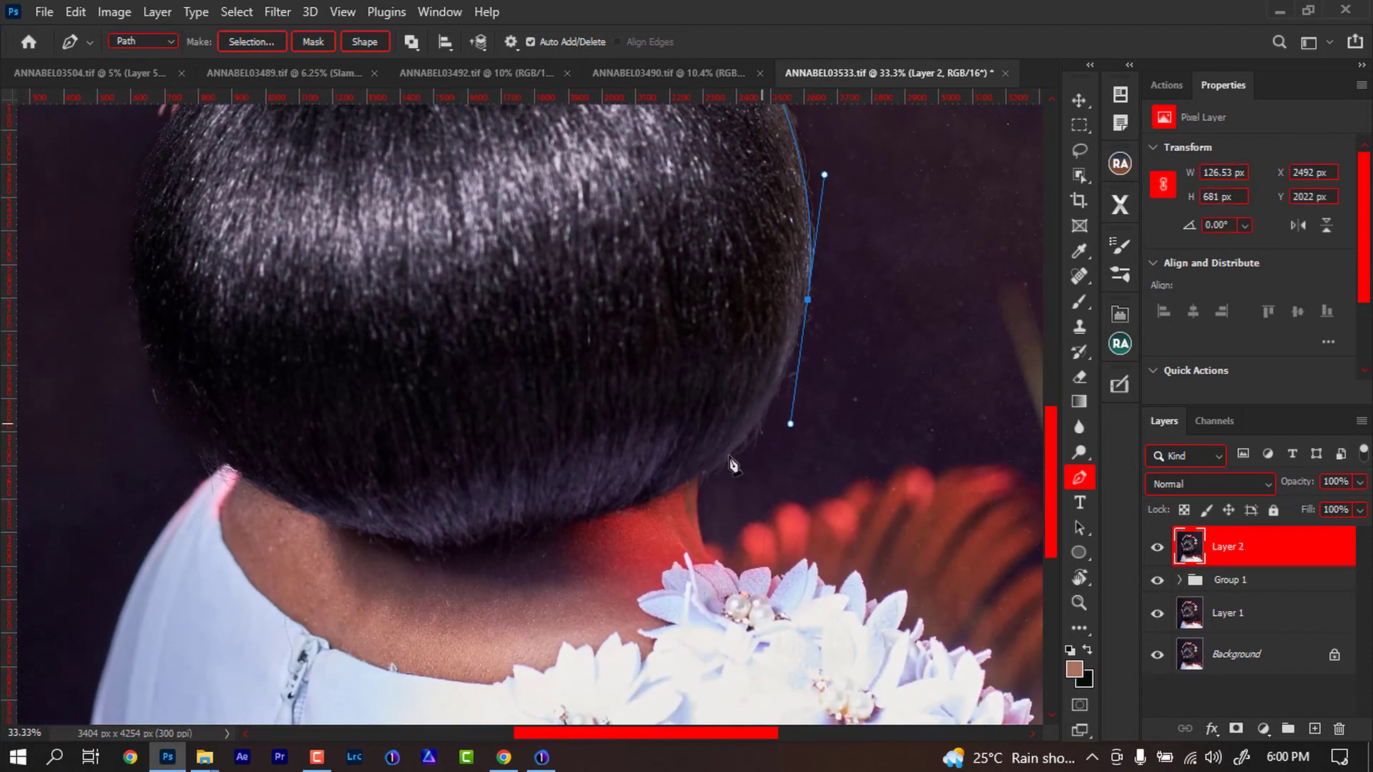
alt+click(809, 300)
key(ctrl+z)
alt+click(808, 300)
drag(703, 474, 616, 535)
- Complete the path around the stray hairs beside the bun's right edge and load it as a selection
alt+click(703, 475)
drag(699, 491, 772, 492)
drag(823, 430, 834, 412)
drag(866, 366, 873, 355)
drag(885, 254, 852, 377)
drag(858, 300, 849, 253)
click(851, 268)
click(837, 228)
click(804, 206)
click(782, 193)
click(748, 195)
click(737, 203)
key(ctrl+Return)
- Feather the selection by 5 pixels
right_click(809, 338)
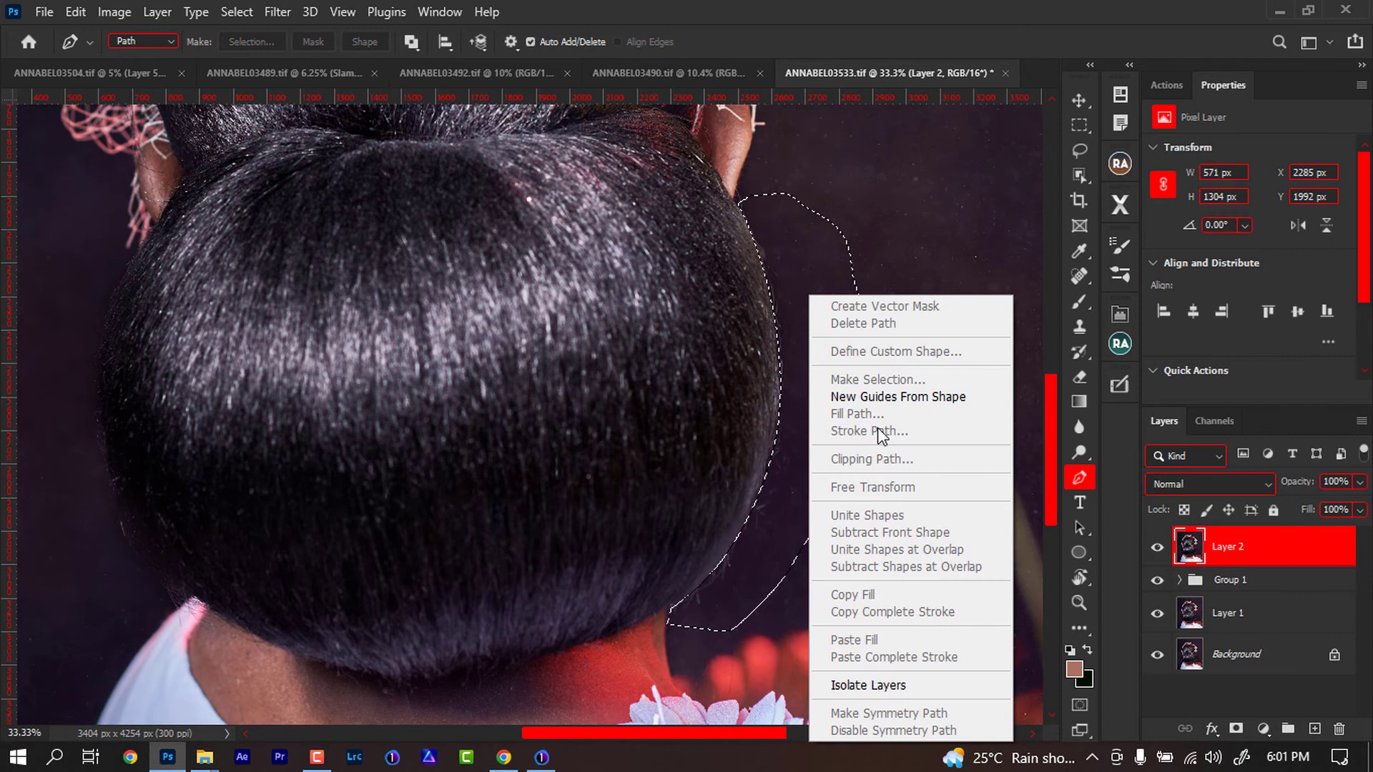
click(1080, 150)
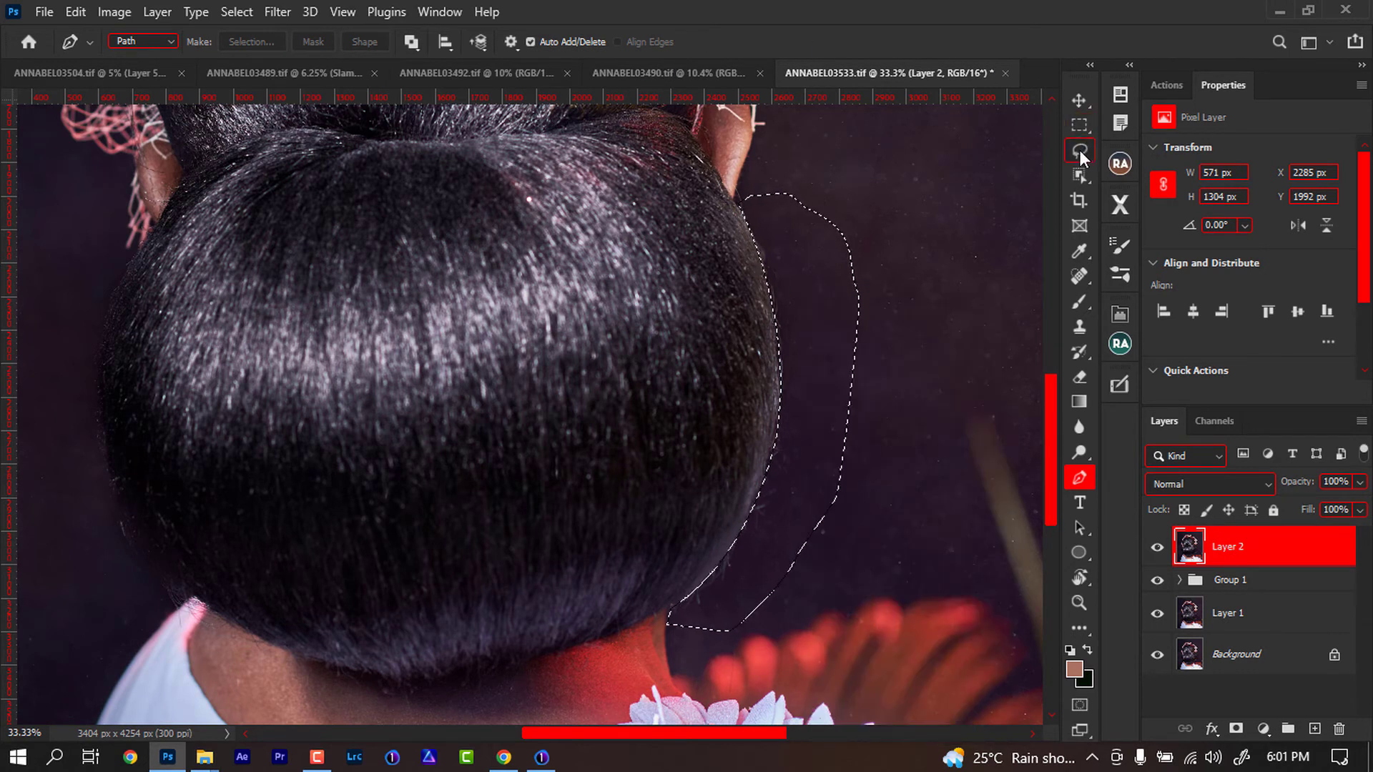
right_click(816, 294)
click(865, 346)
text(5)
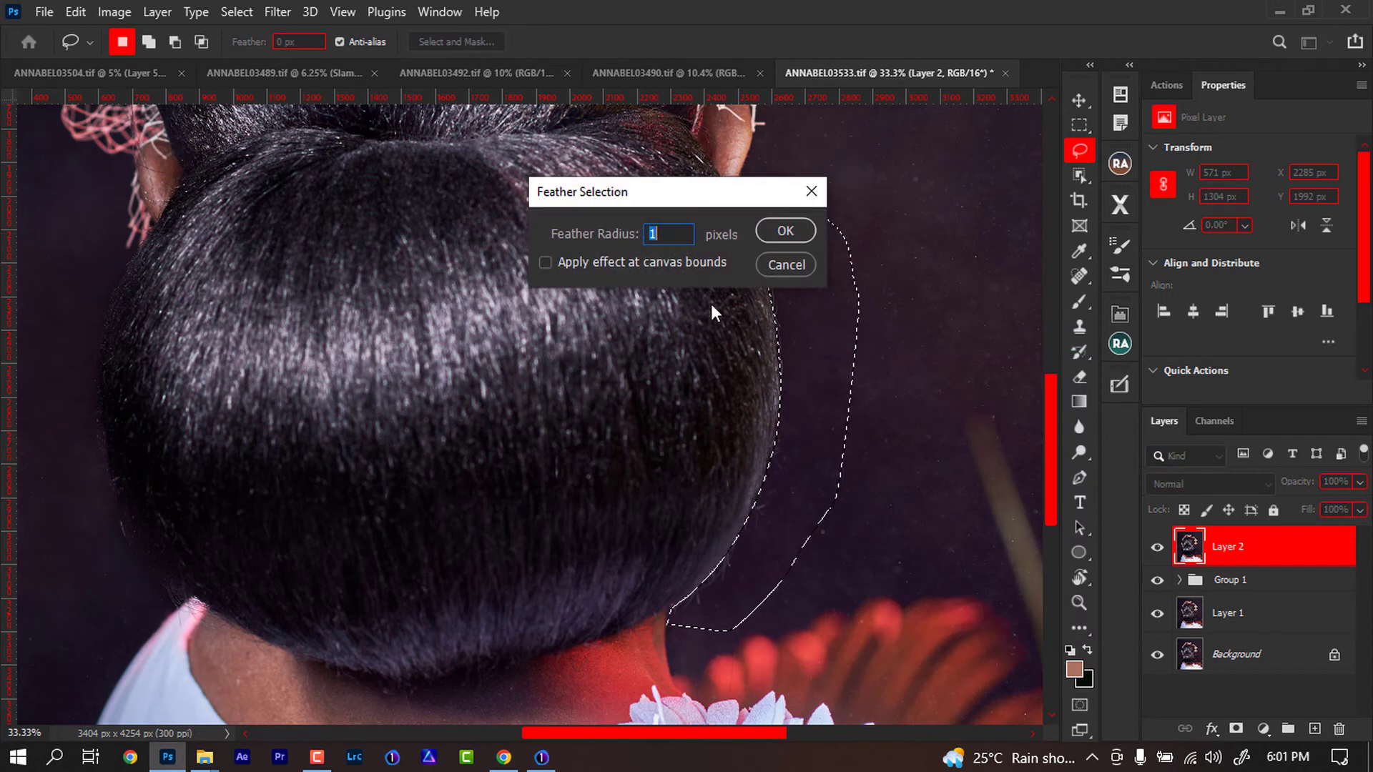
key(Return)
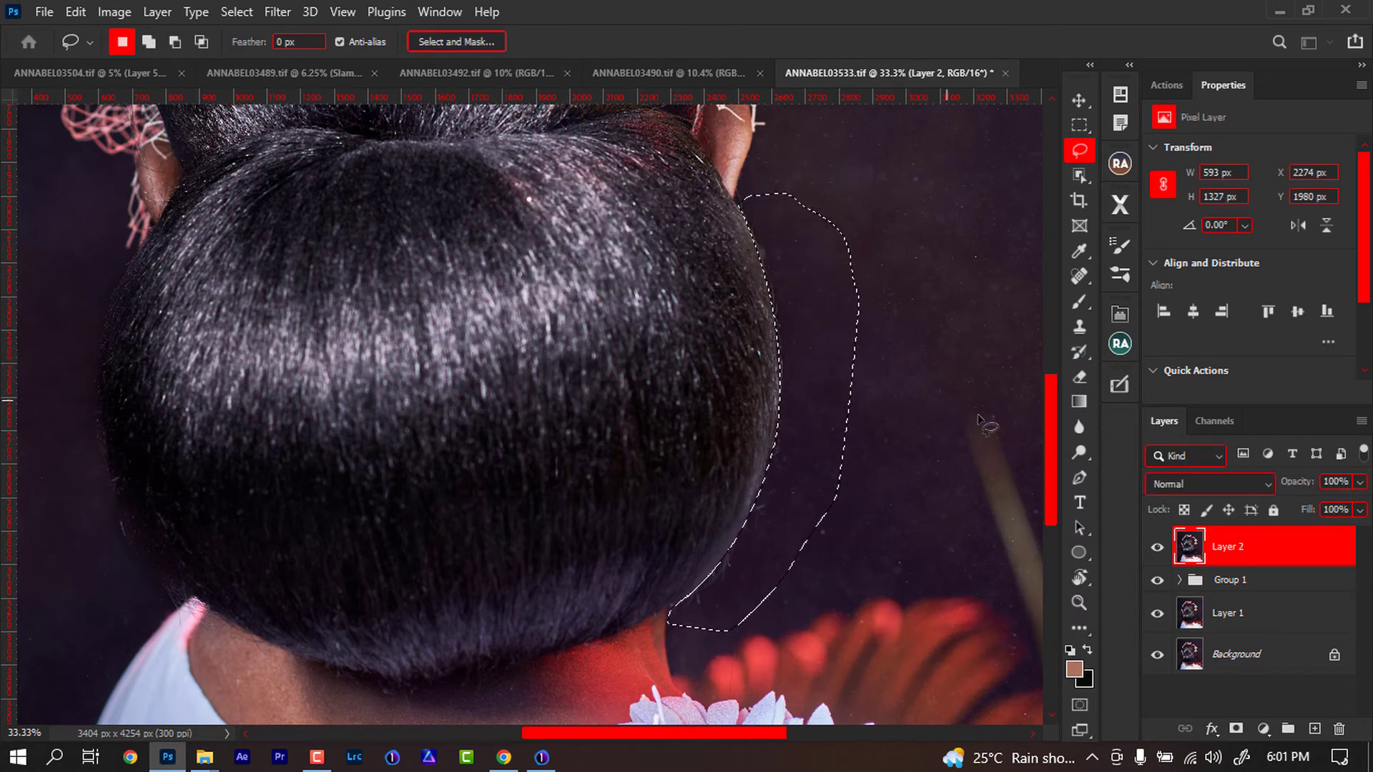
- Clone-stamp clean background over the stray hairs inside the selection along the bun's right edge
key(s)
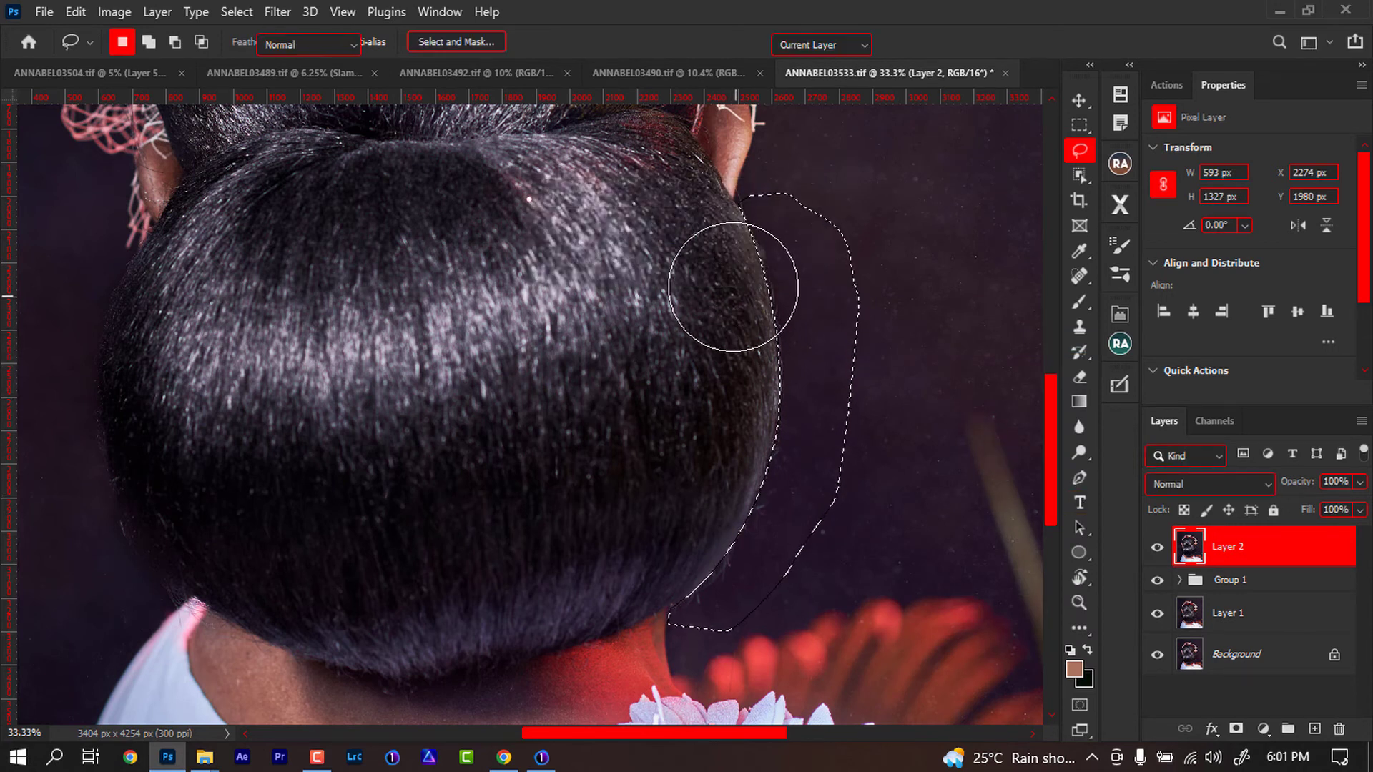
drag(806, 277, 709, 282)
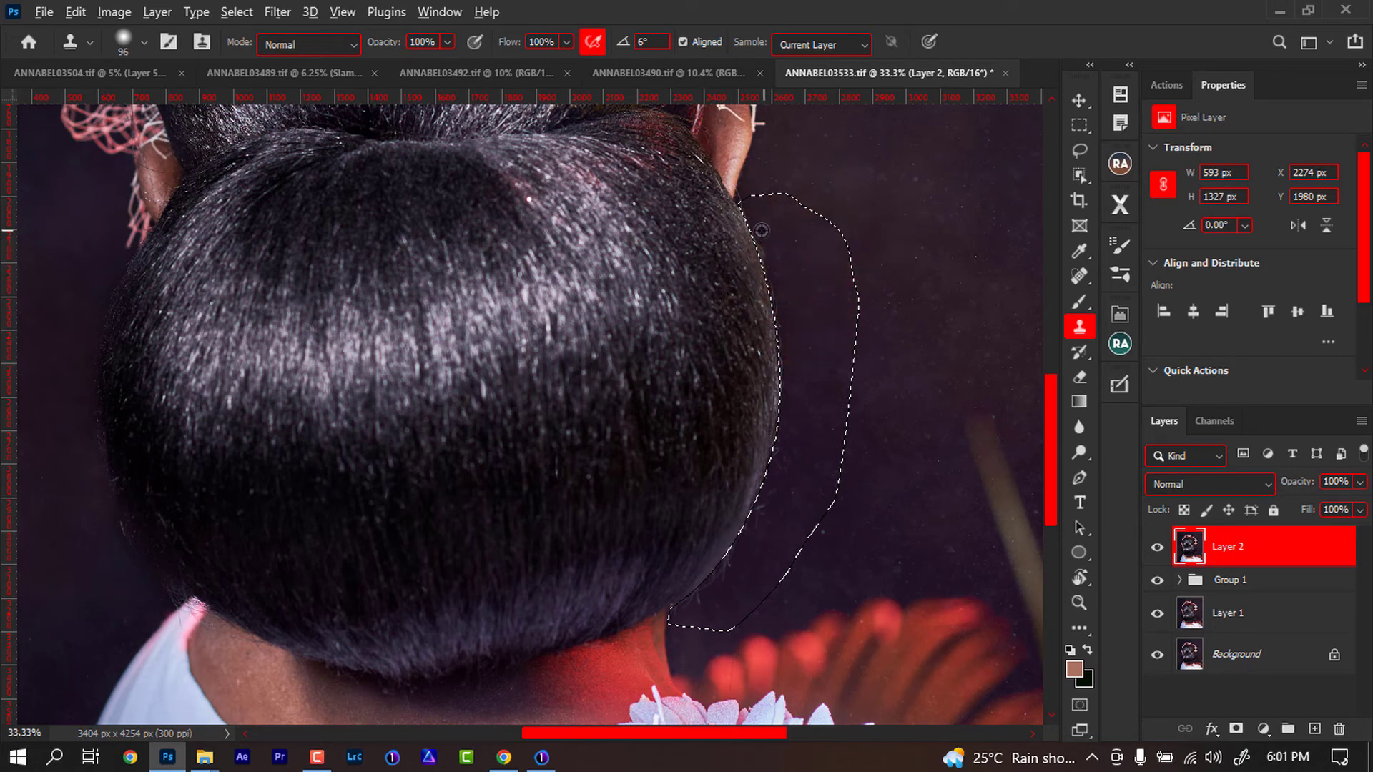
alt+click(762, 241)
mouse_move(759, 259)
mouse_down()
mouse_move(773, 254)
mouse_move(785, 329)
mouse_up()
alt+click(788, 293)
alt+click(793, 380)
mouse_move(787, 398)
mouse_down()
mouse_move(754, 540)
mouse_move(674, 608)
mouse_up()
alt+click(792, 420)
alt+click(787, 445)
alt+click(780, 452)
alt+click(774, 479)
alt+click(752, 537)
alt+click(732, 559)
alt+click(724, 577)
drag(450, 385, 721, 429)
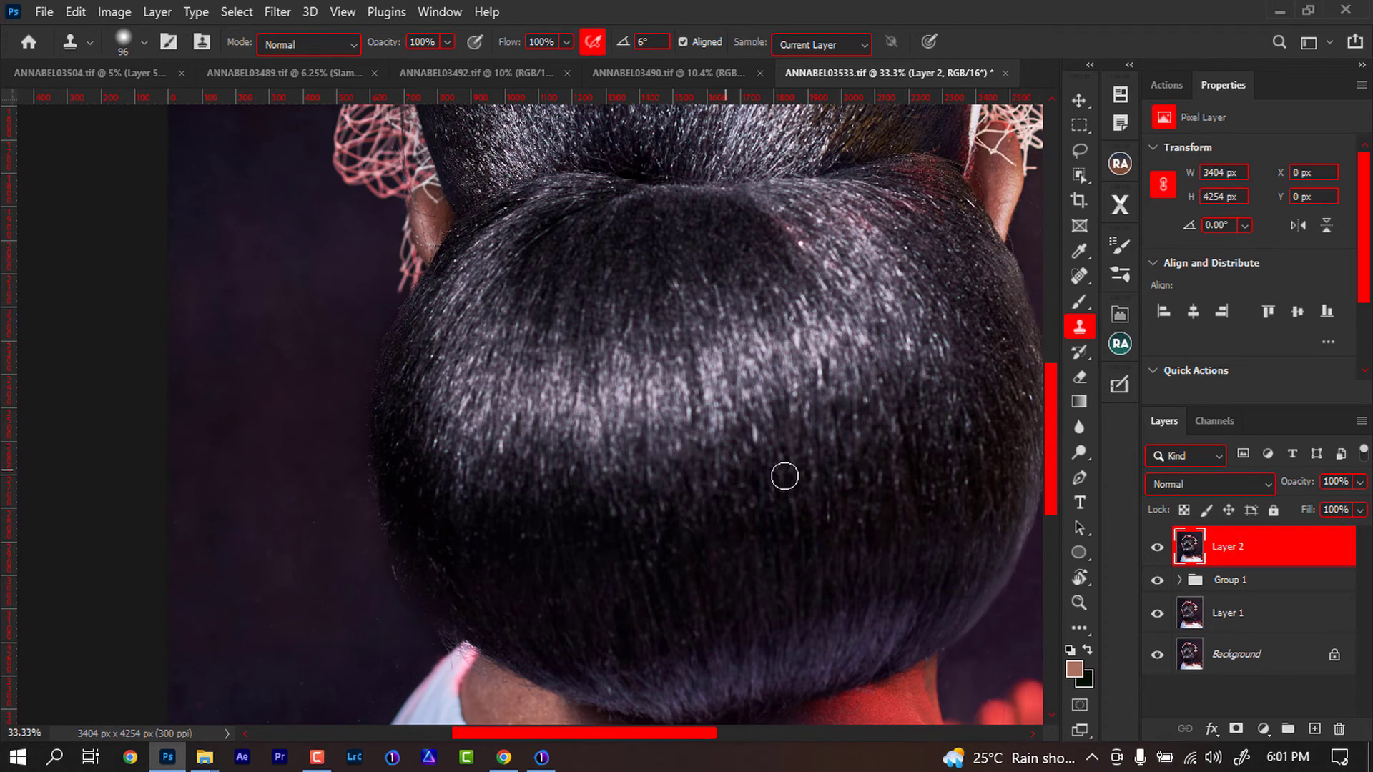
- Spot-heal the stray hairs near the hair net on the upper bun's left side
mouse_move(816, 448)
mouse_down()
mouse_move(561, 362)
mouse_move(818, 453)
mouse_up()
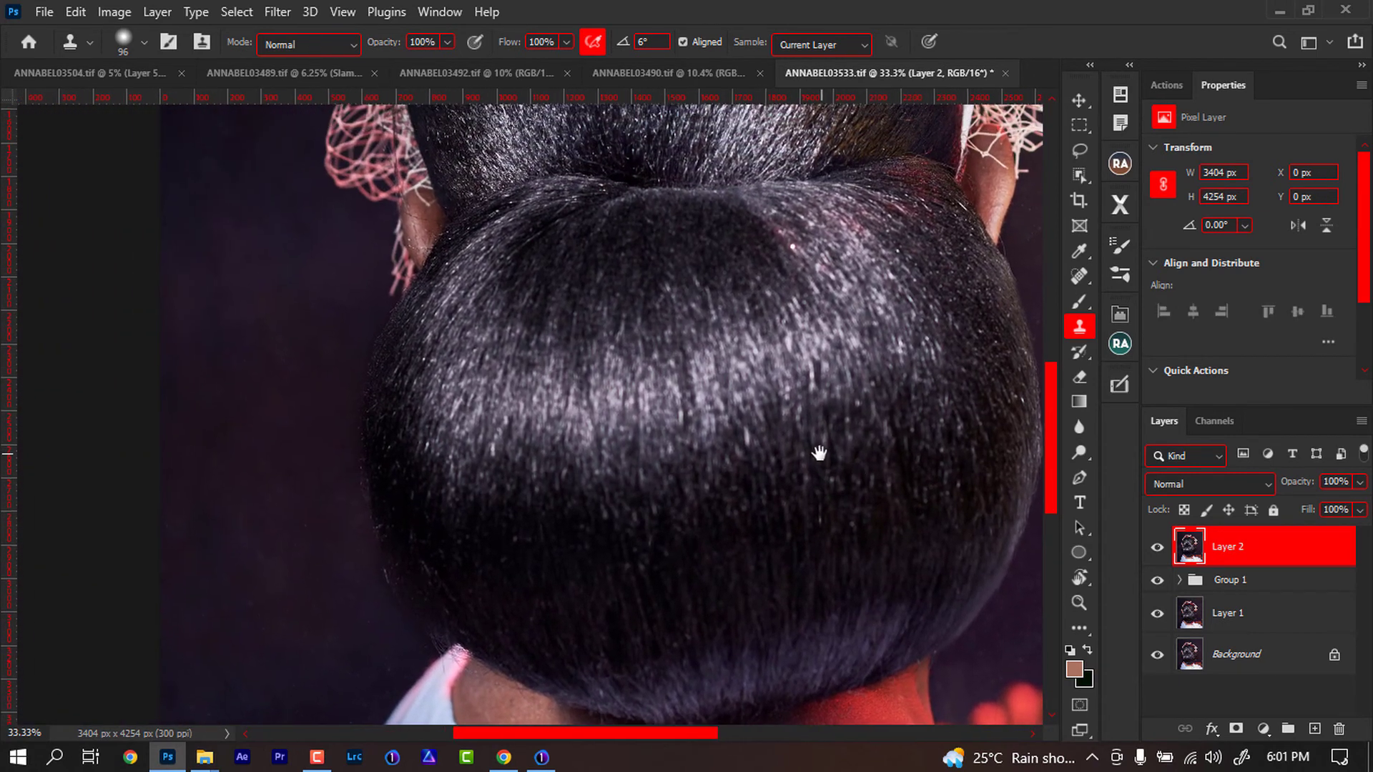
drag(496, 371, 539, 371)
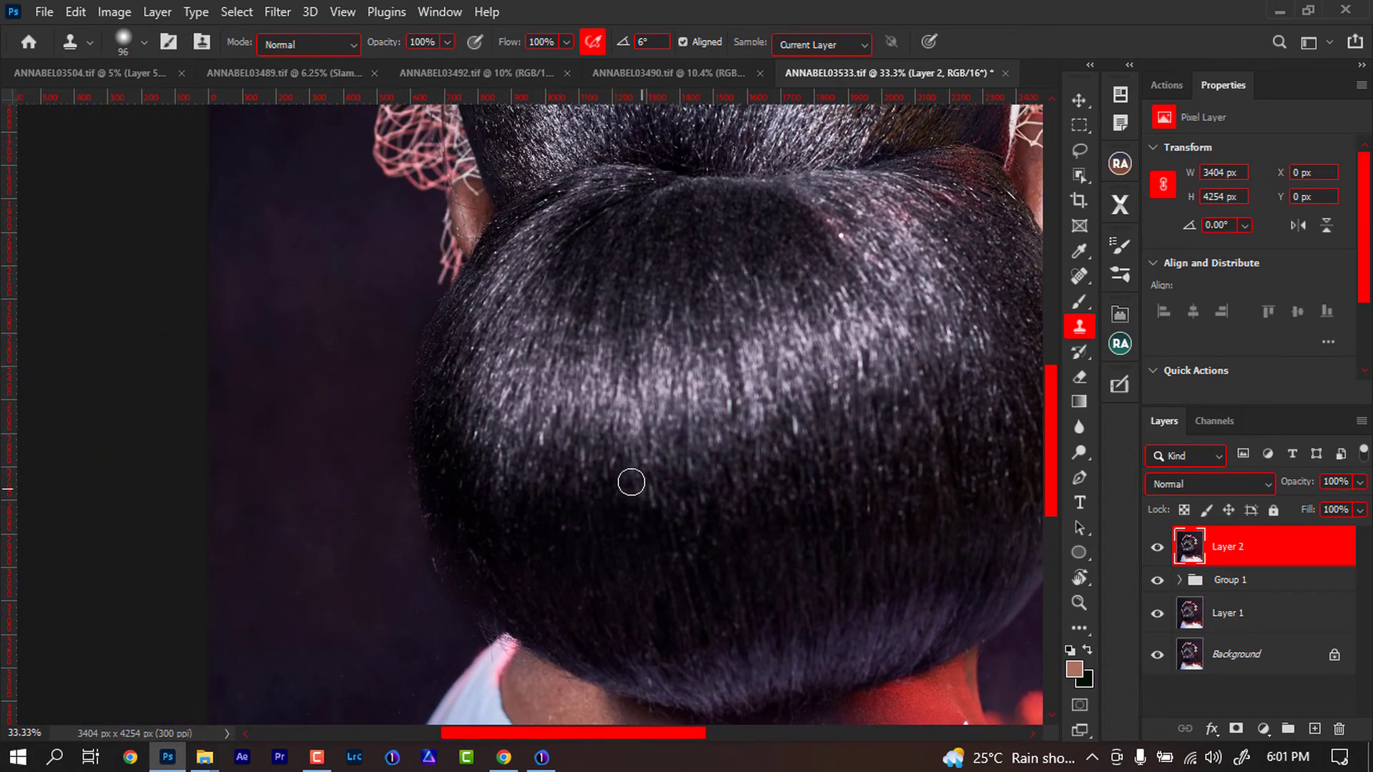
key(ctrl+minus)
key(ctrl+minus)
key(ctrl+minus)
key(ctrl+minus)
key(ctrl+plus)
key(ctrl+plus)
key(ctrl+plus)
key(ctrl+plus)
key(ctrl+plus)
drag(537, 324, 550, 475)
click(1080, 276)
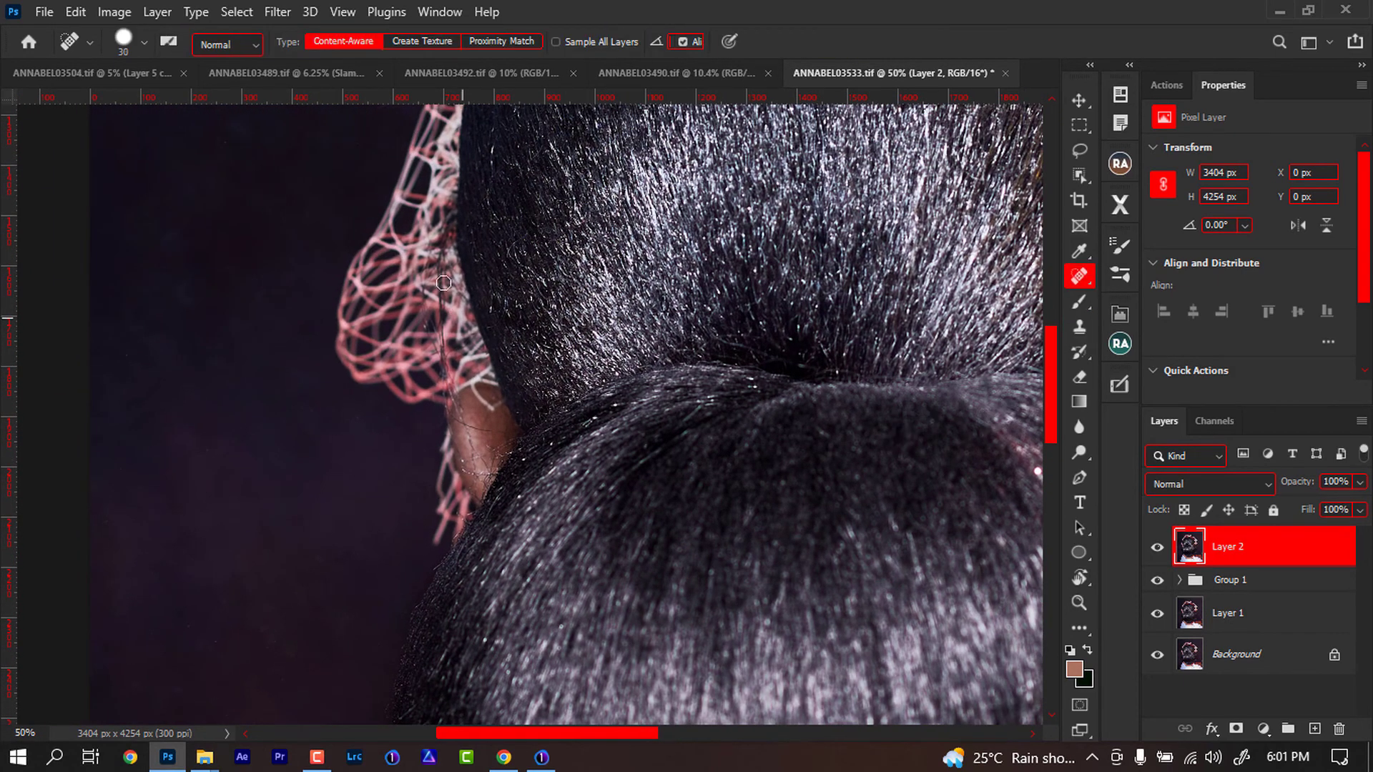
mouse_move(447, 216)
mouse_down()
mouse_move(446, 382)
mouse_move(473, 447)
mouse_move(445, 361)
mouse_up()
drag(427, 250, 444, 382)
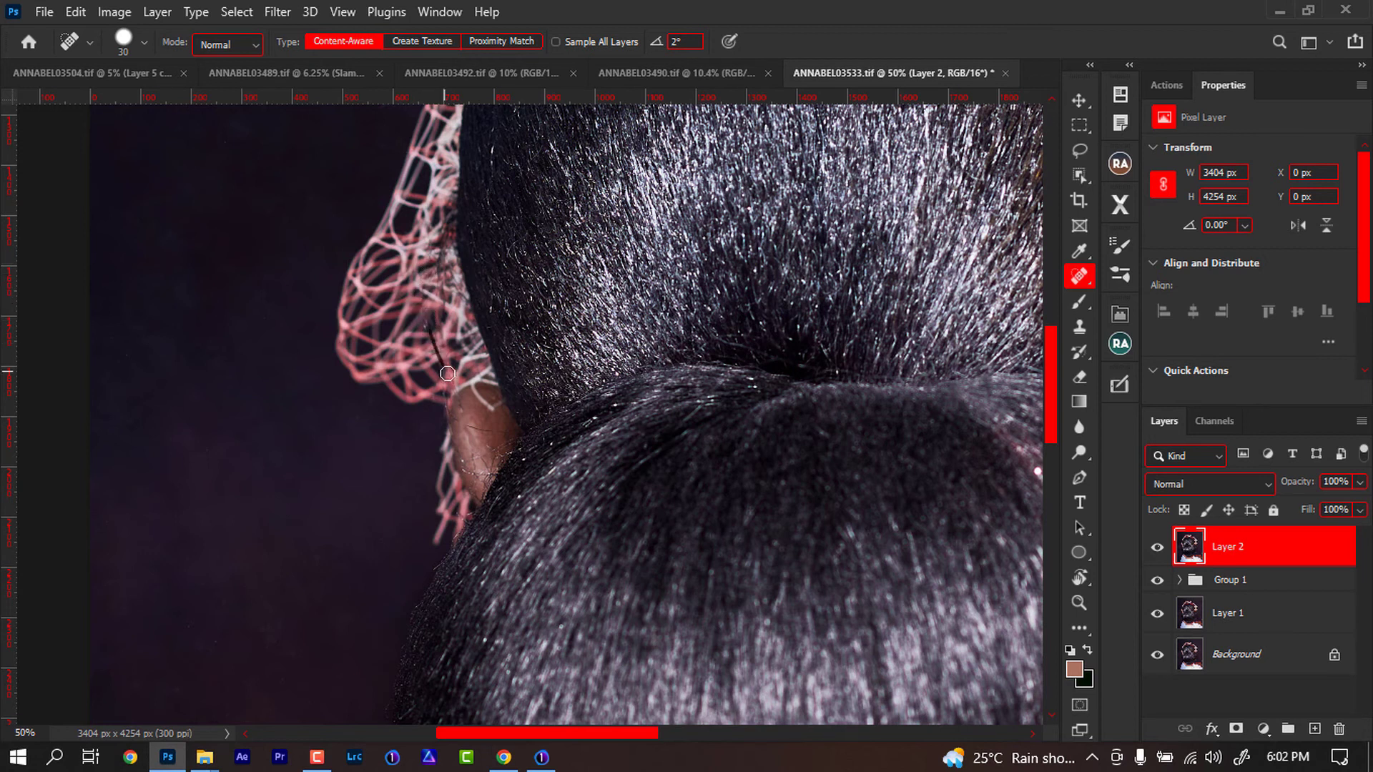
mouse_move(468, 429)
mouse_down()
mouse_move(502, 434)
mouse_move(476, 431)
mouse_move(463, 407)
mouse_up()
mouse_move(499, 447)
mouse_down()
mouse_move(466, 468)
mouse_move(488, 476)
mouse_up()
mouse_move(478, 476)
mouse_down()
mouse_move(499, 444)
mouse_move(490, 475)
mouse_up()
- Zoom out and duplicate the selected subject onto a new layer
scroll(565, 458, down, 5)
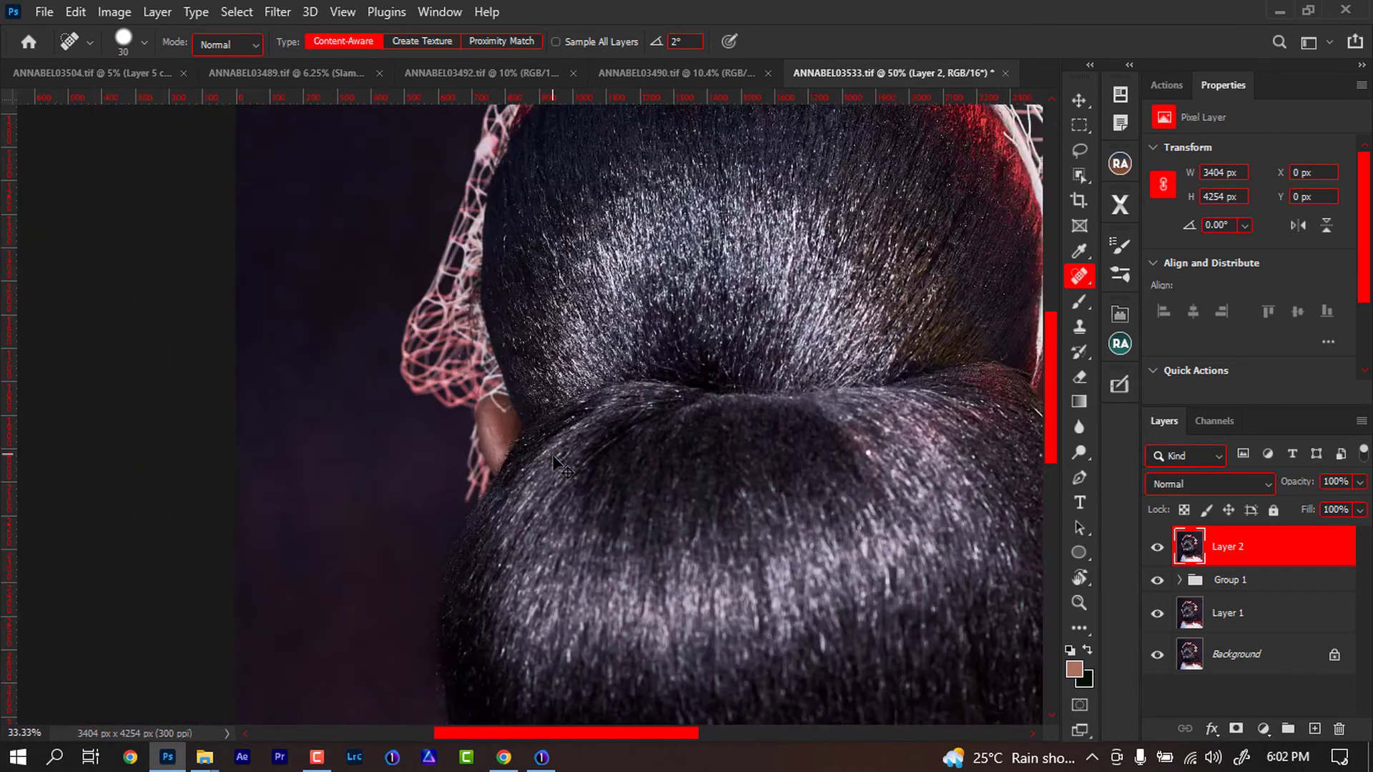
scroll(565, 457, up, 1)
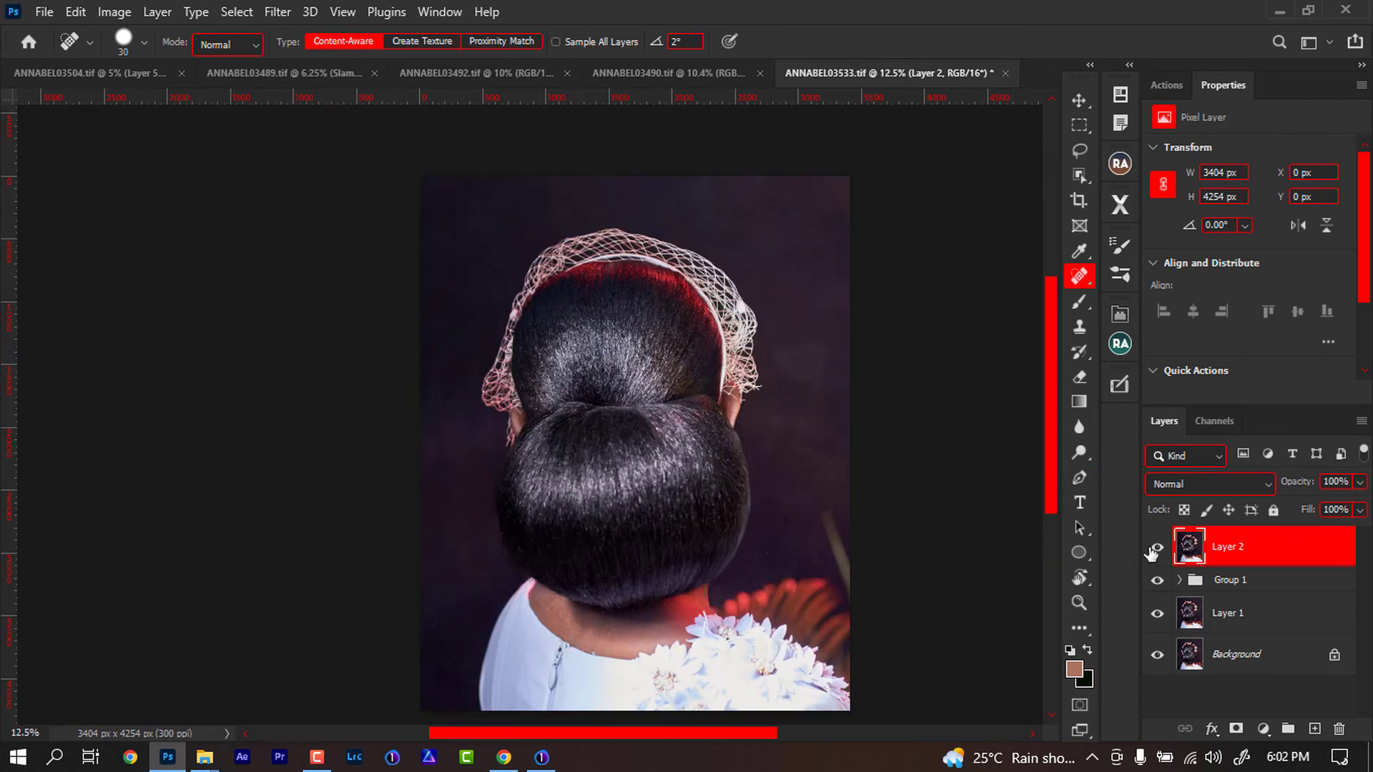
key(ctrl+j)
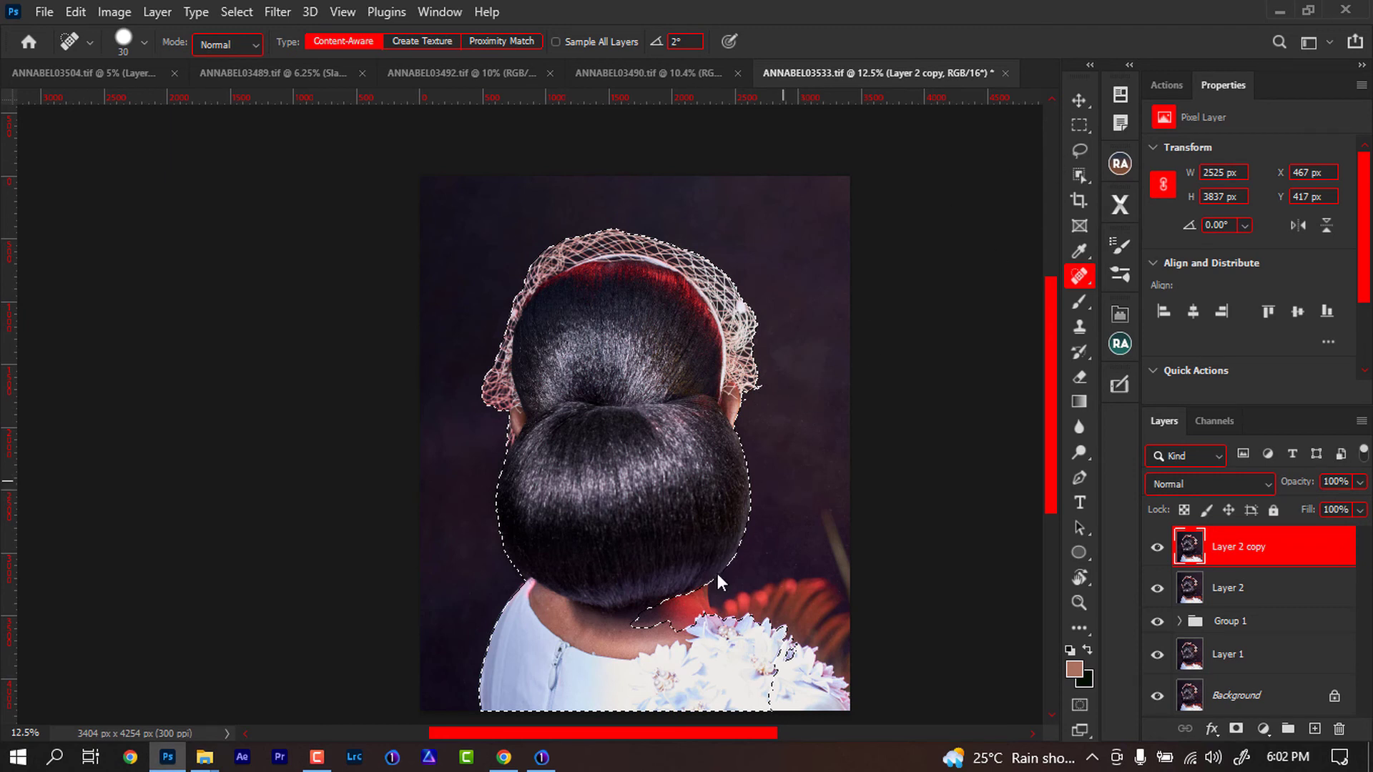
key(ctrl+w)
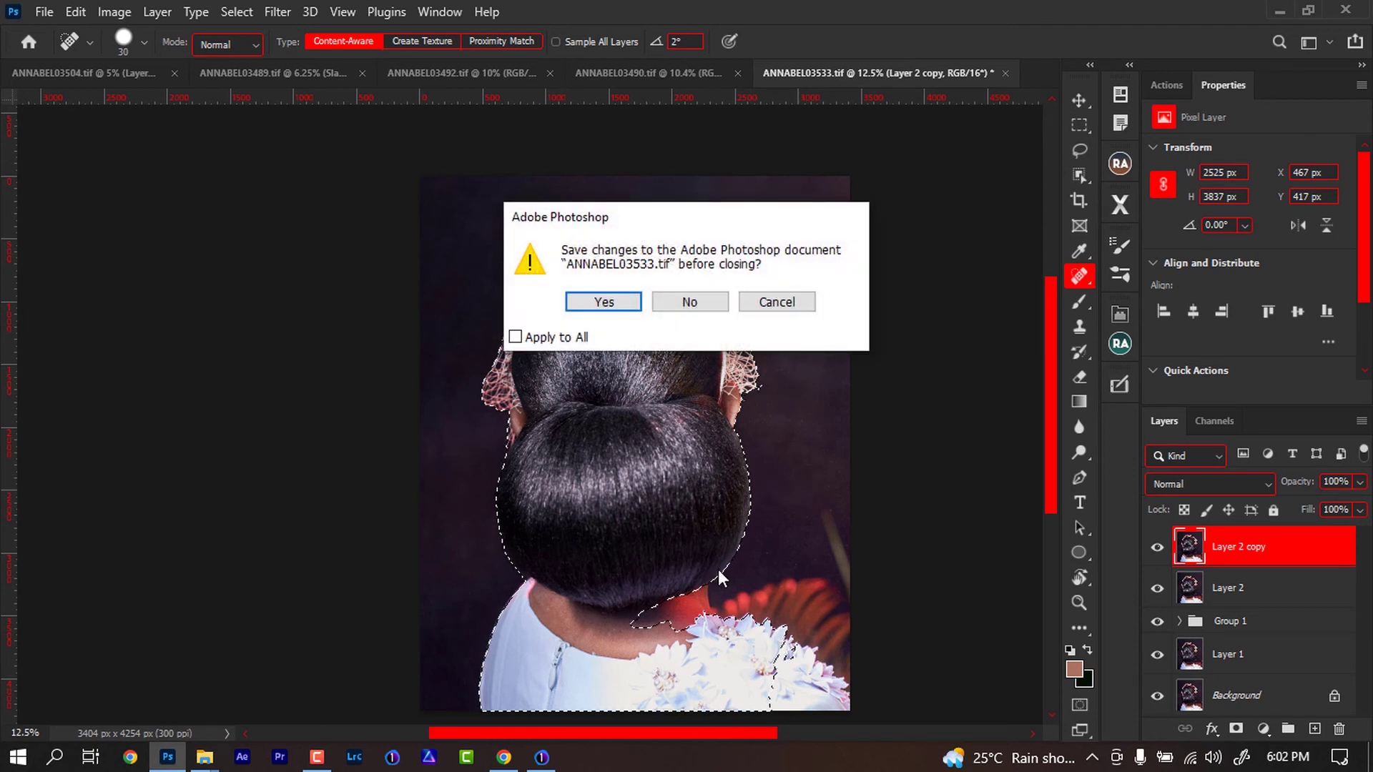
click(771, 301)
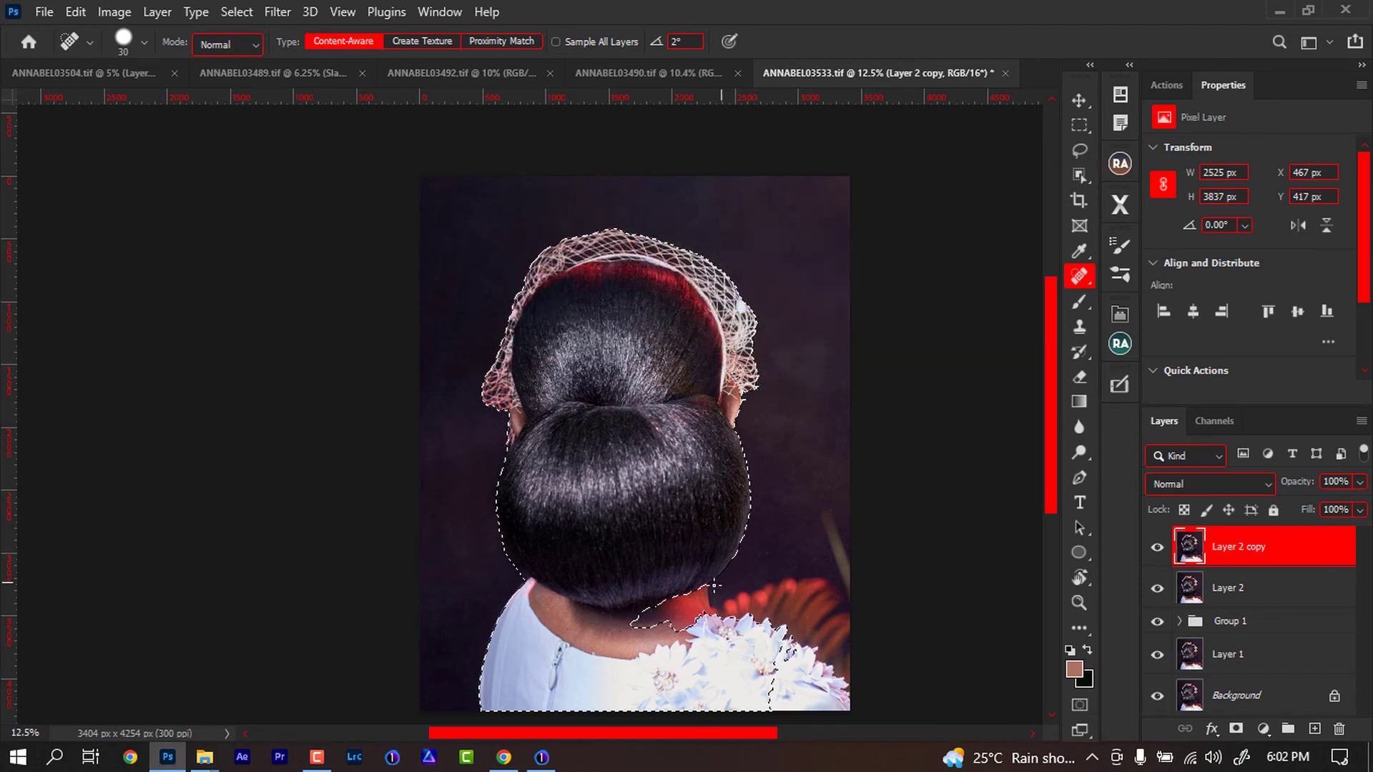
- Refine the selection around the shoulder with the Object Selection lasso, then invert it and cut it onto a new layer
key(w)
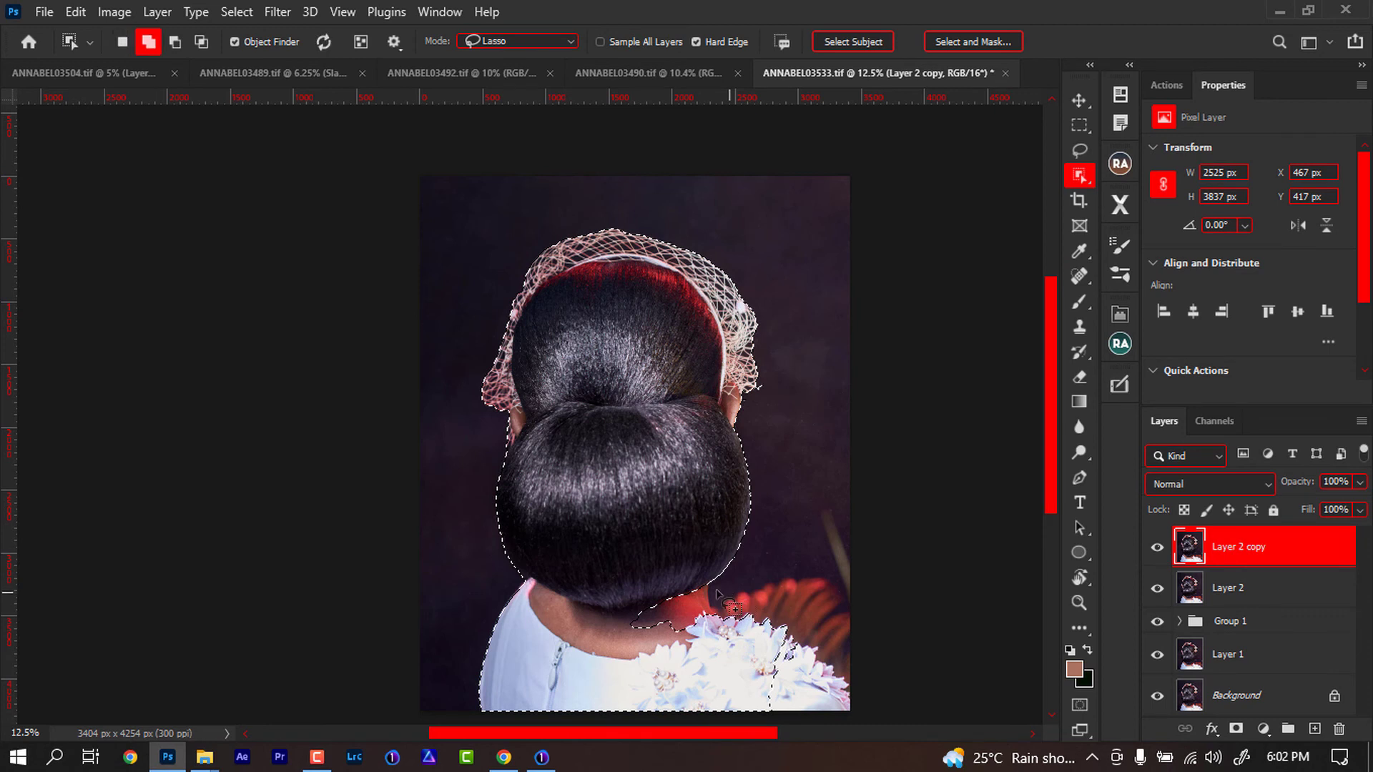
mouse_move(708, 577)
mouse_down()
mouse_move(792, 572)
mouse_move(831, 576)
mouse_move(860, 604)
mouse_move(860, 719)
mouse_move(781, 745)
mouse_move(613, 675)
mouse_move(633, 582)
mouse_move(688, 562)
mouse_up()
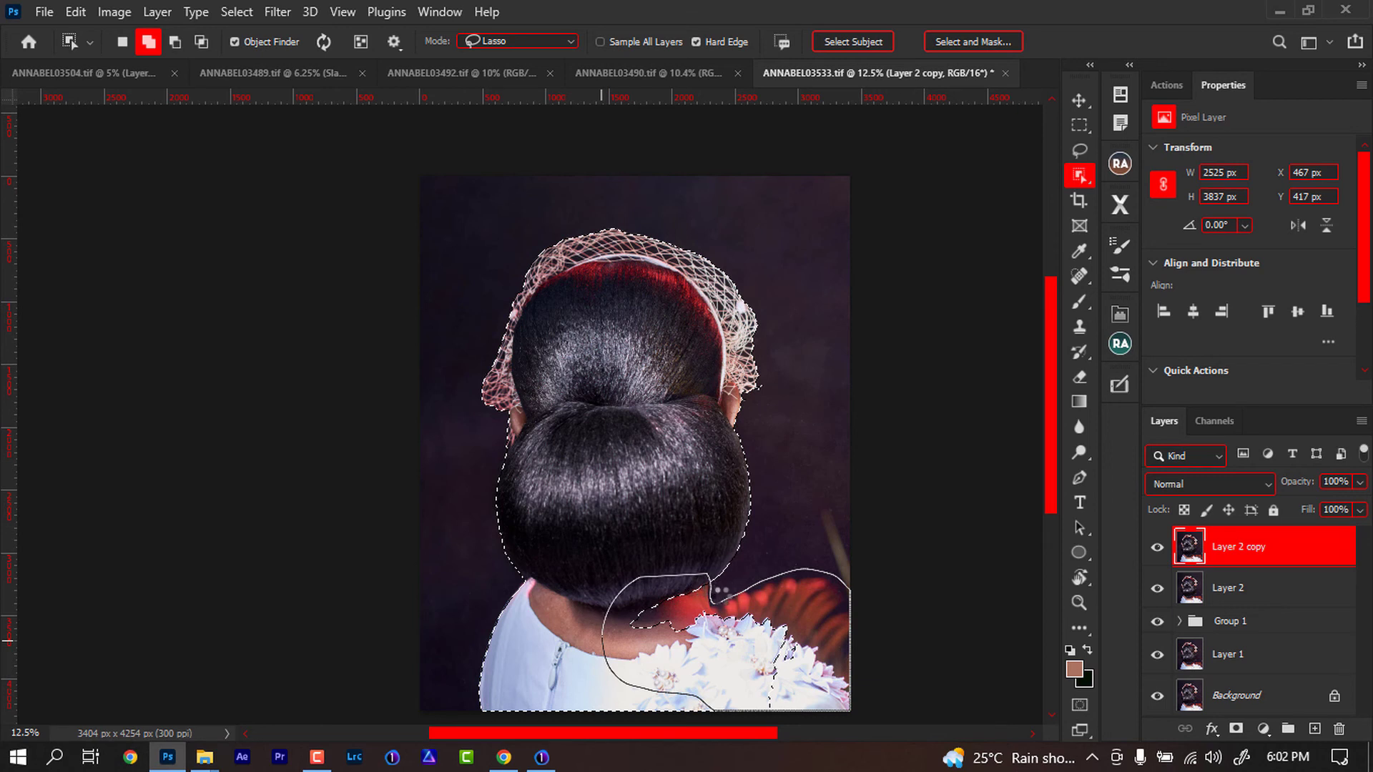
mouse_move(715, 597)
mouse_down()
mouse_move(716, 626)
mouse_move(625, 629)
mouse_move(705, 570)
mouse_up()
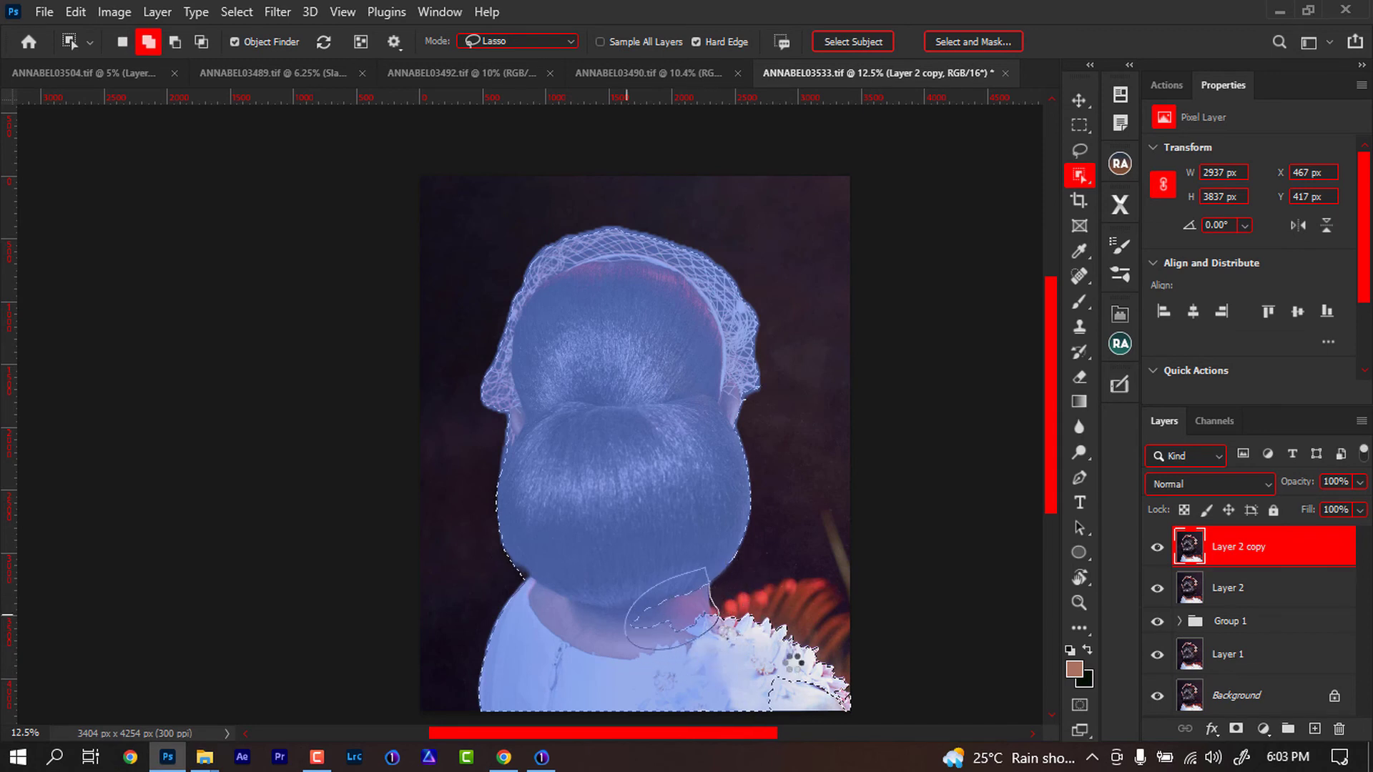
mouse_move(758, 664)
mouse_down()
mouse_move(768, 731)
mouse_move(837, 726)
mouse_move(830, 693)
mouse_move(767, 688)
mouse_up()
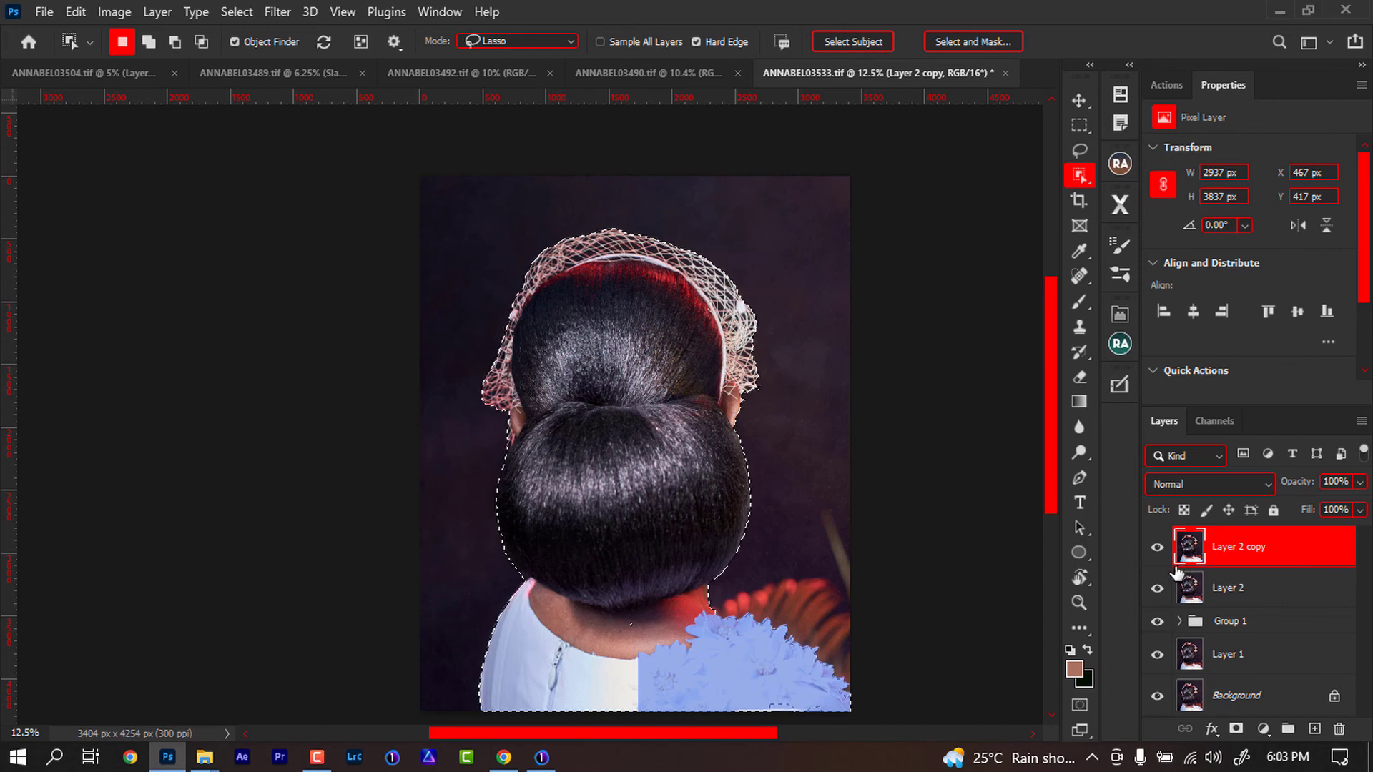
key(ctrl+shift+i)
key(ctrl+shift+j)
- Add a Curves adjustment above Layer 2 copy and move the black point input to 15
click(1241, 588)
click(1261, 728)
click(1241, 480)
drag(1200, 354, 1207, 355)
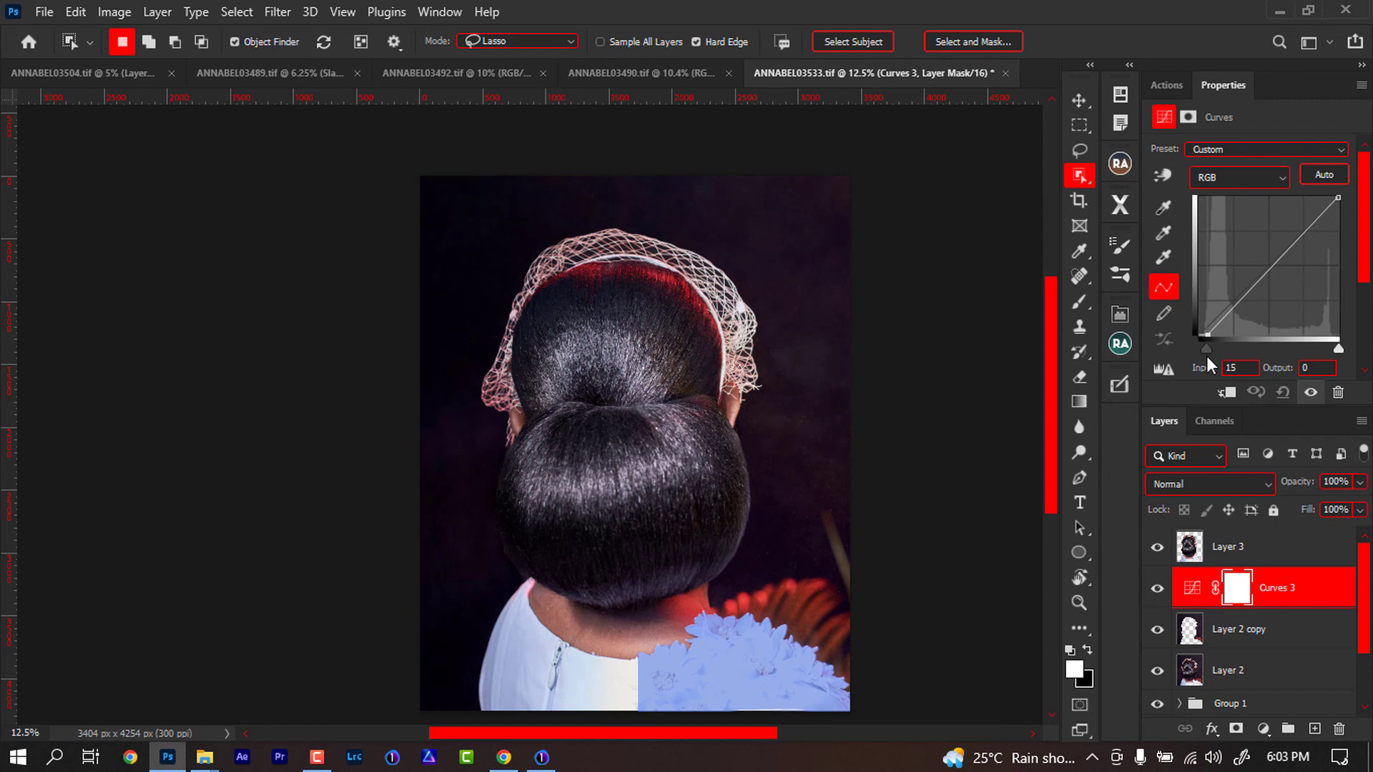
- Add a Selective Color adjustment above Layer 3 and set the Blacks' Black value to +4%
click(1263, 729)
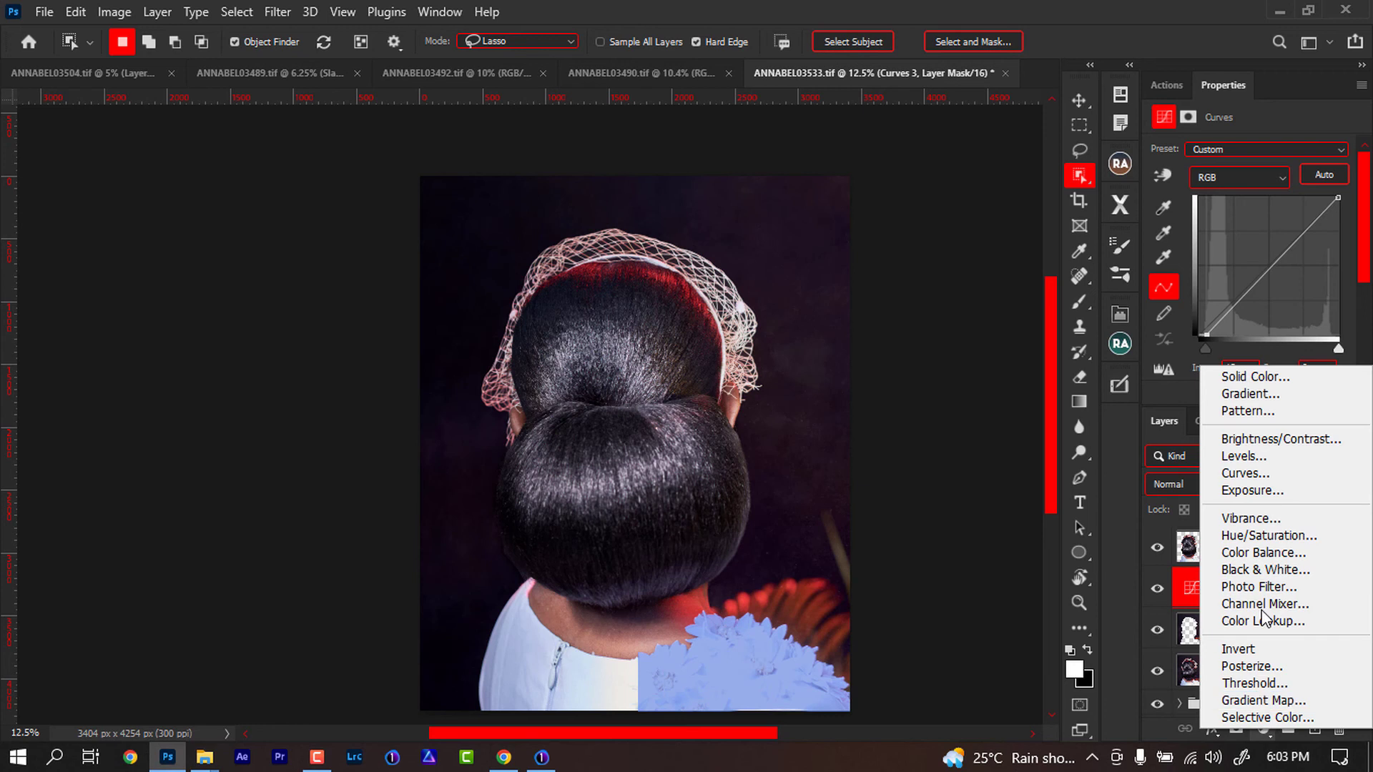
click(1189, 542)
click(1188, 547)
click(1263, 729)
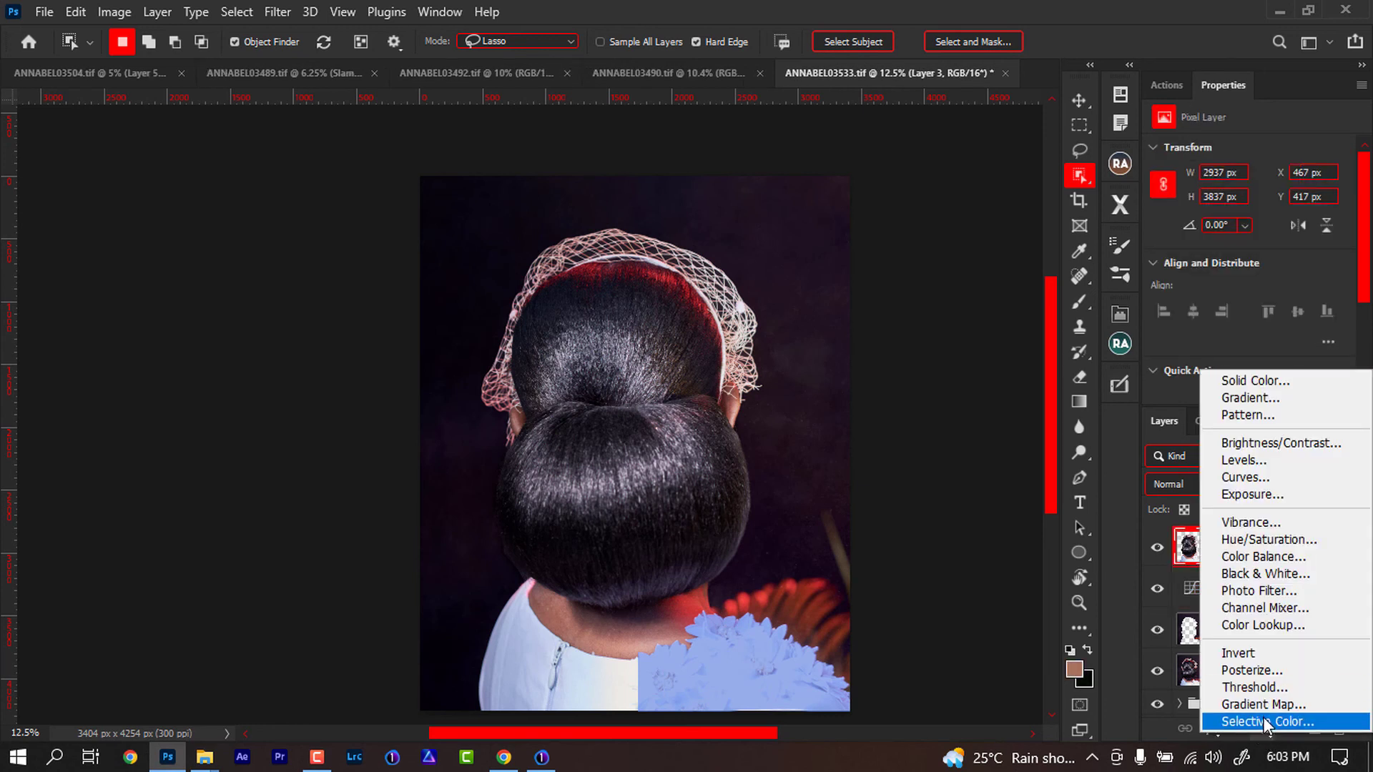
click(1269, 723)
click(1266, 169)
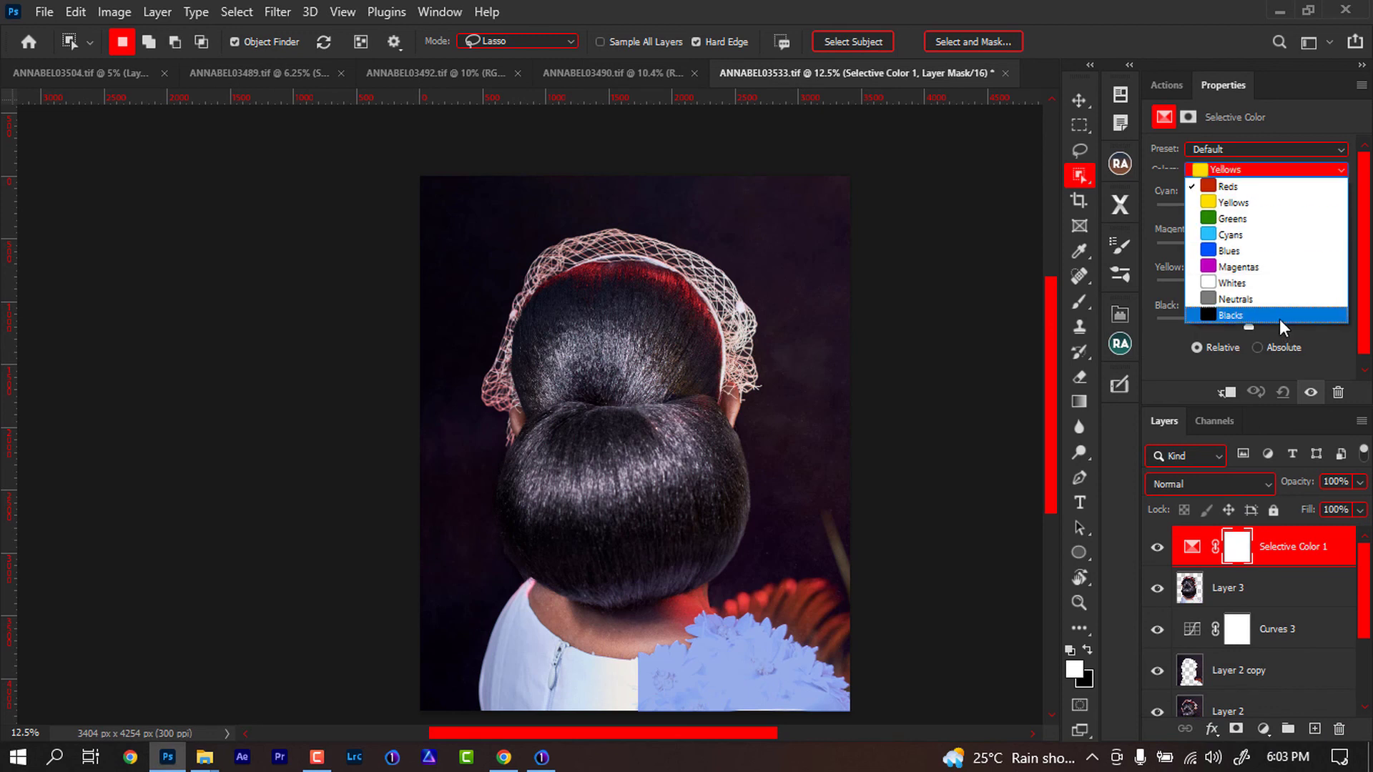
click(1273, 315)
drag(1249, 327, 1254, 326)
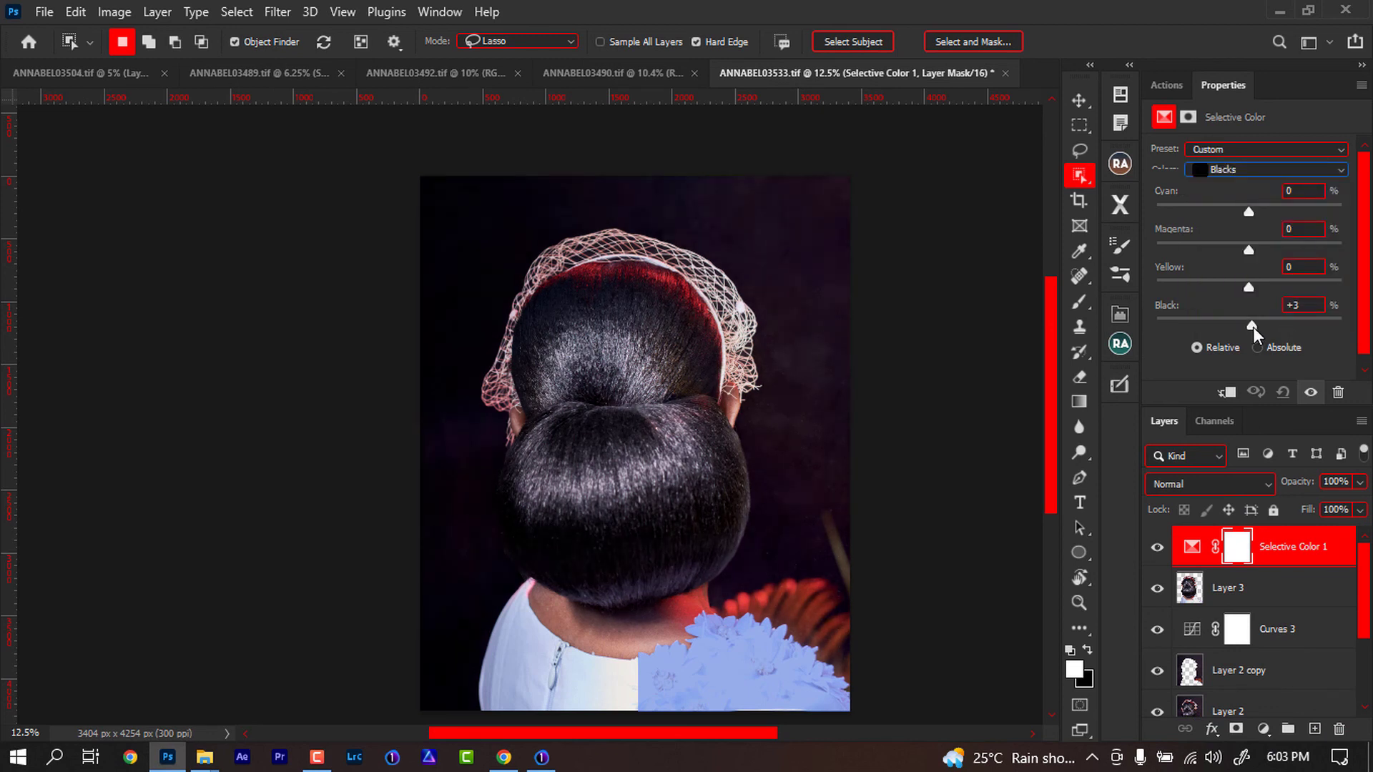
drag(1254, 328, 1253, 324)
- Toggle the Background layer's visibility and zoom in and out to compare the retouch with the original
drag(1364, 580, 1363, 683)
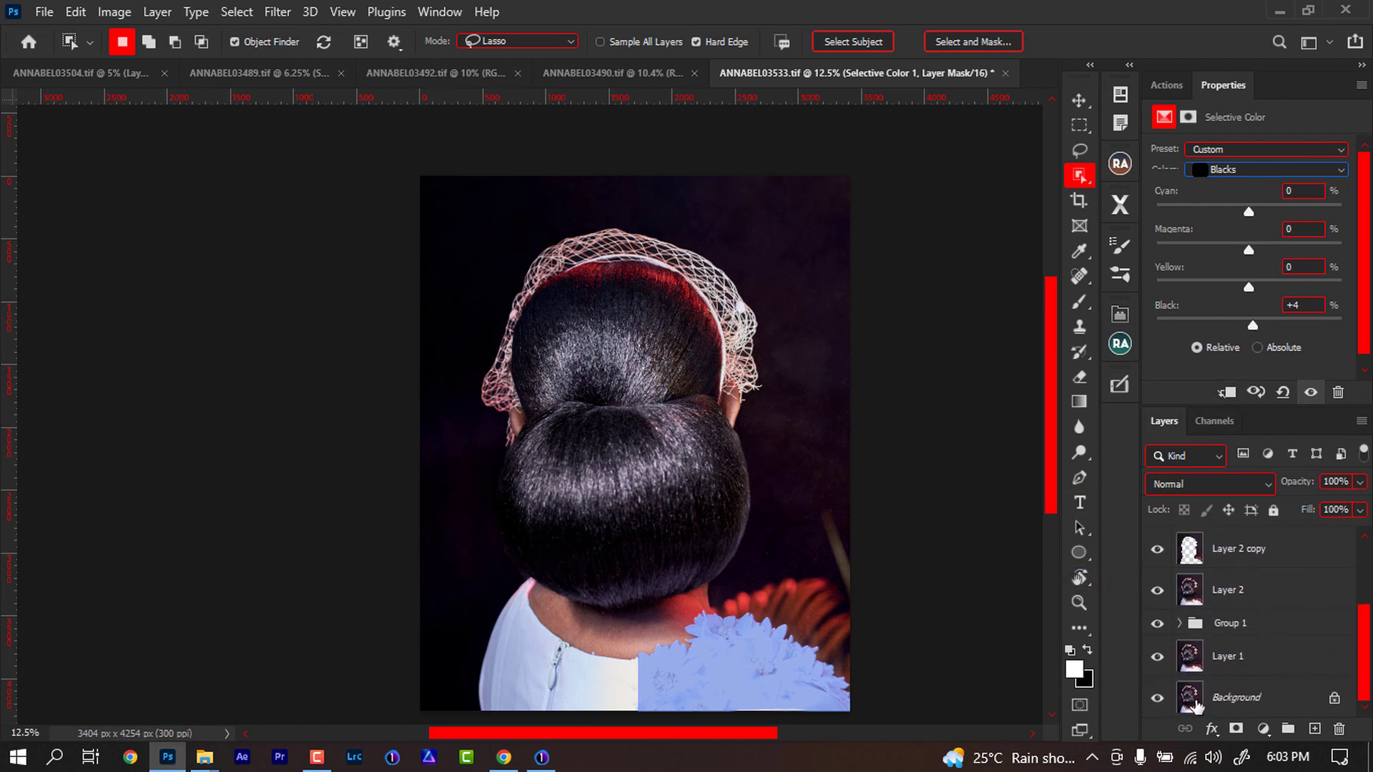
alt+click(1157, 698)
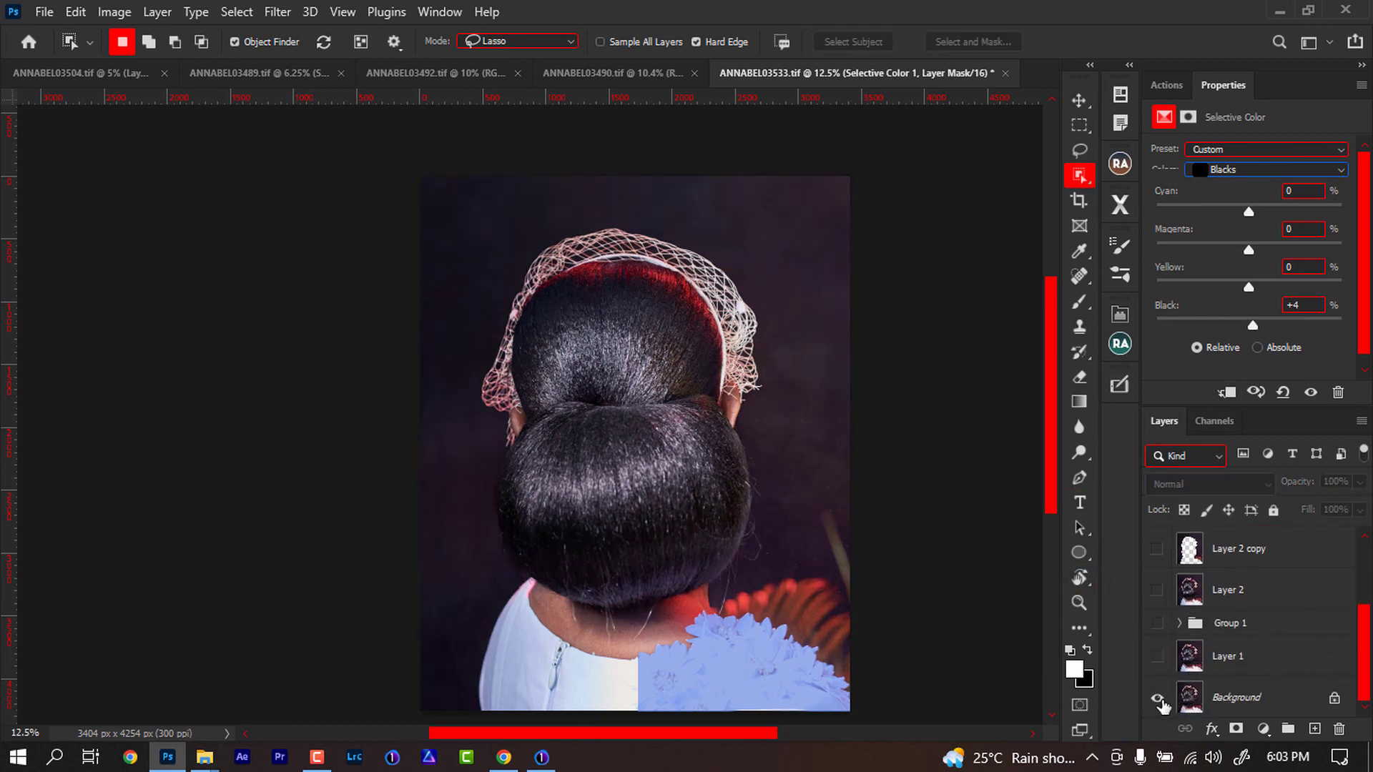
alt+click(1158, 700)
alt+click(1158, 699)
alt+click(1158, 700)
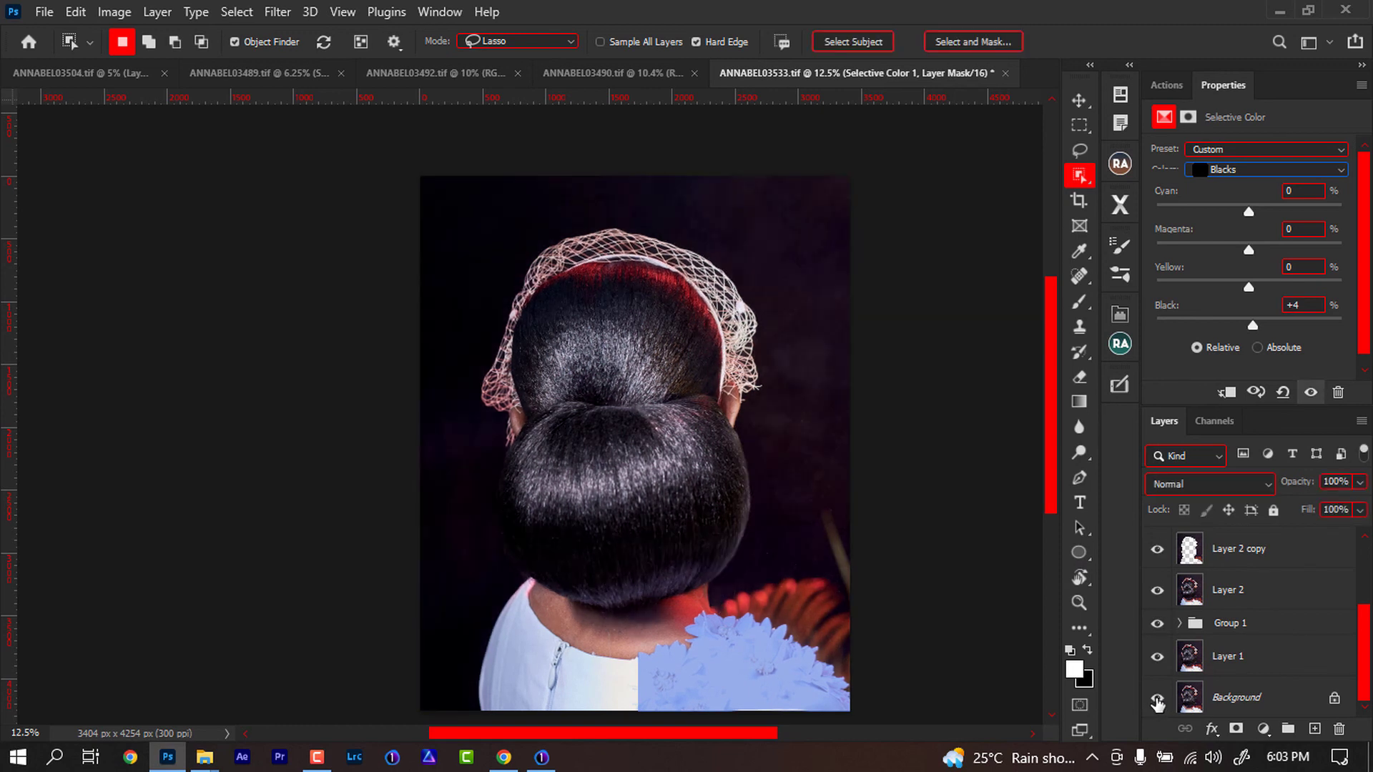
alt+click(1157, 699)
alt+click(1157, 700)
key(ctrl+minus)
key(ctrl+minus)
key(ctrl+minus)
key(ctrl+minus)
key(ctrl+plus)
key(ctrl+plus)
key(ctrl+plus)
key(ctrl+plus)
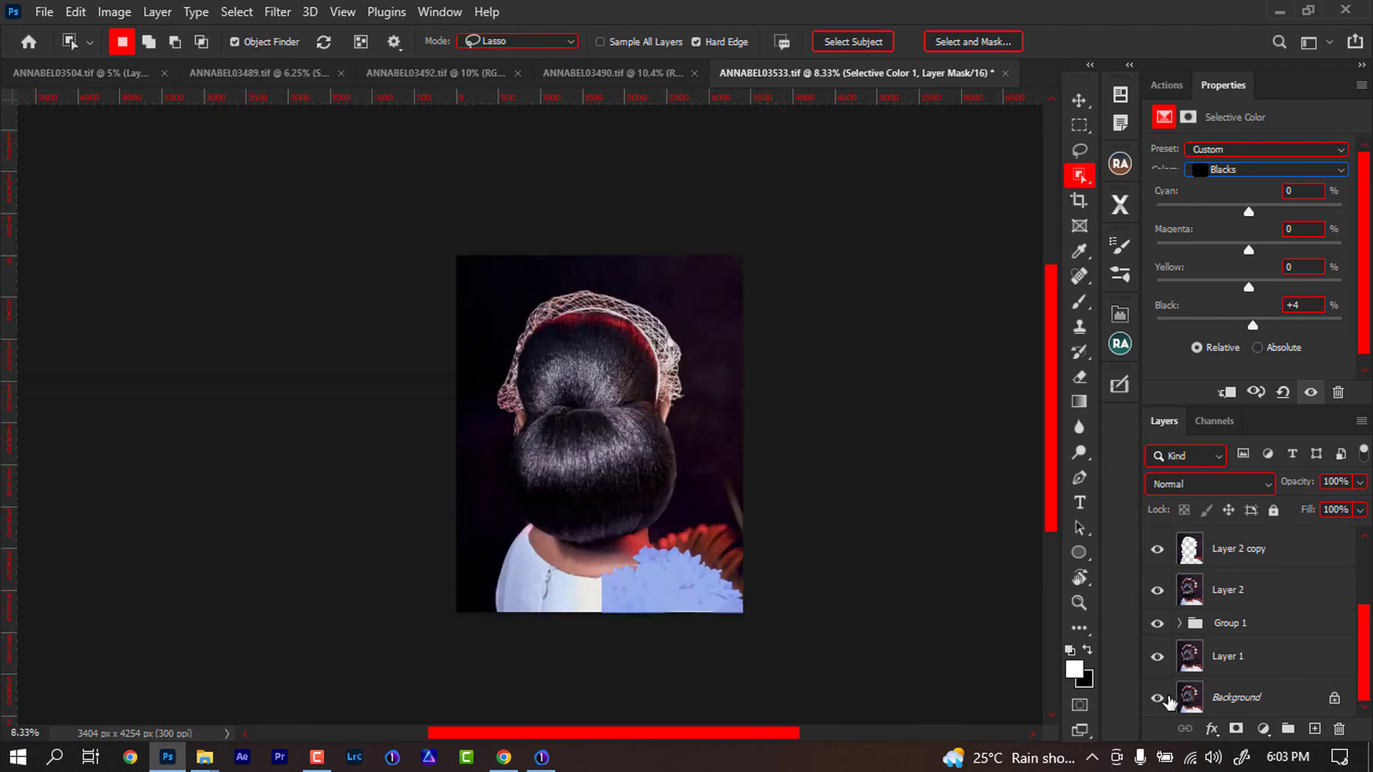
key(ctrl+minus)
key(ctrl+minus)
key(ctrl+plus)
drag(1365, 617, 1363, 552)
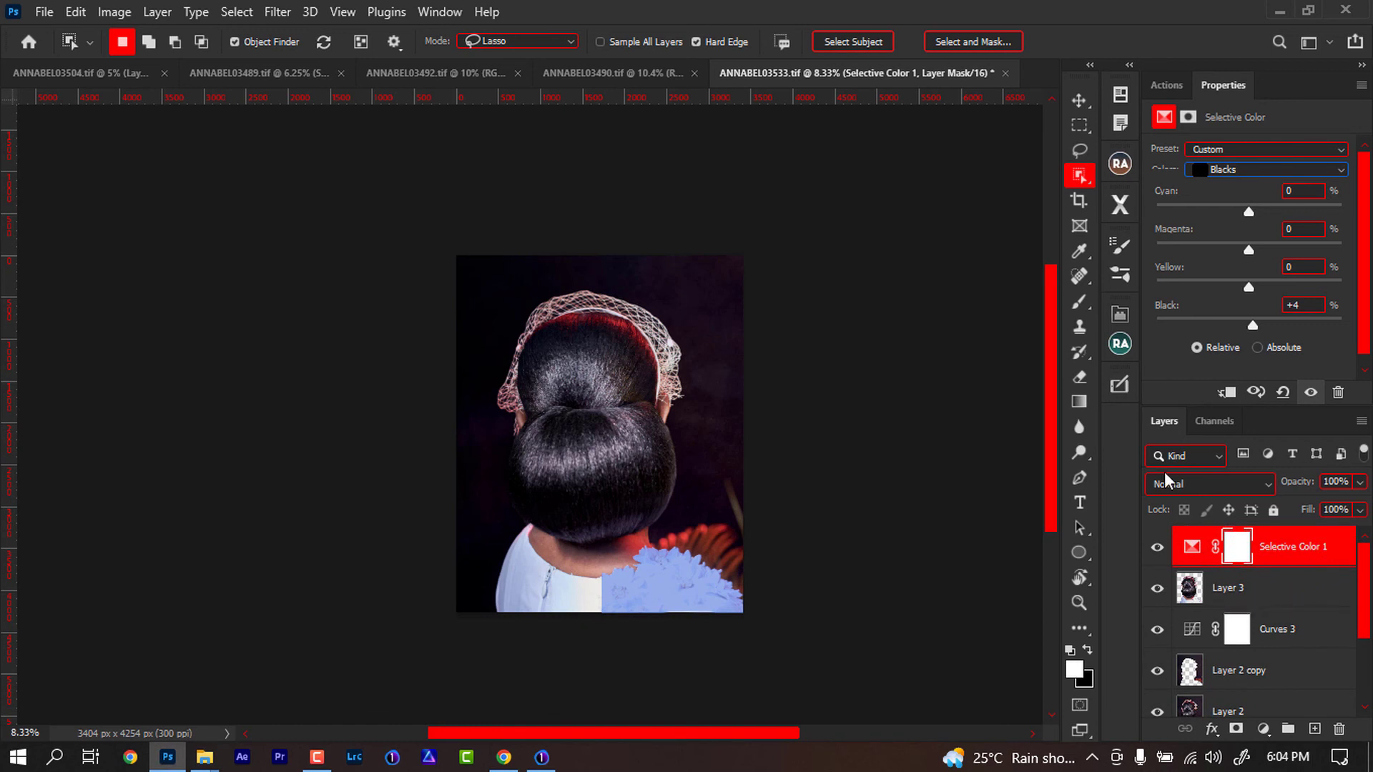
- Stamp all visible layers onto a new merged layer at the top of the stack
click(1080, 100)
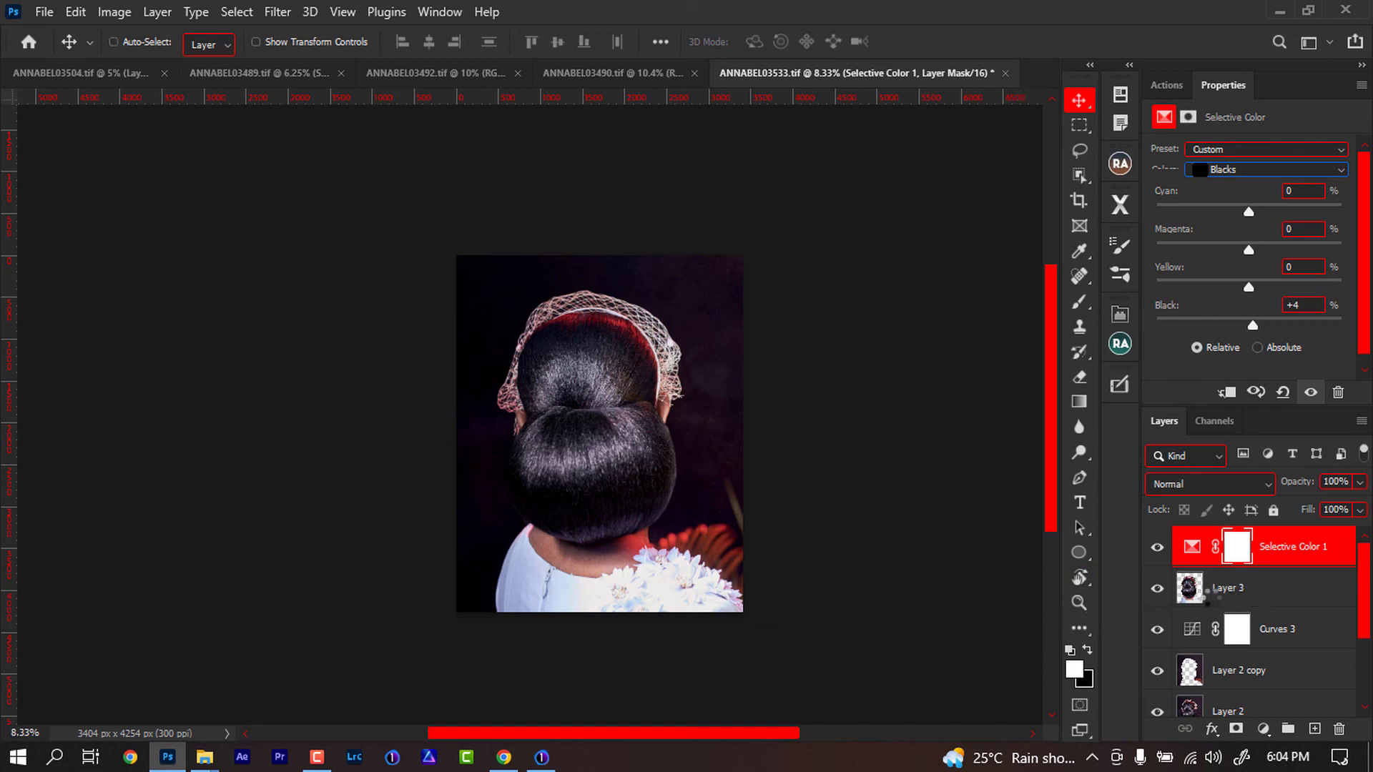
key(ctrl+alt+shift+e)
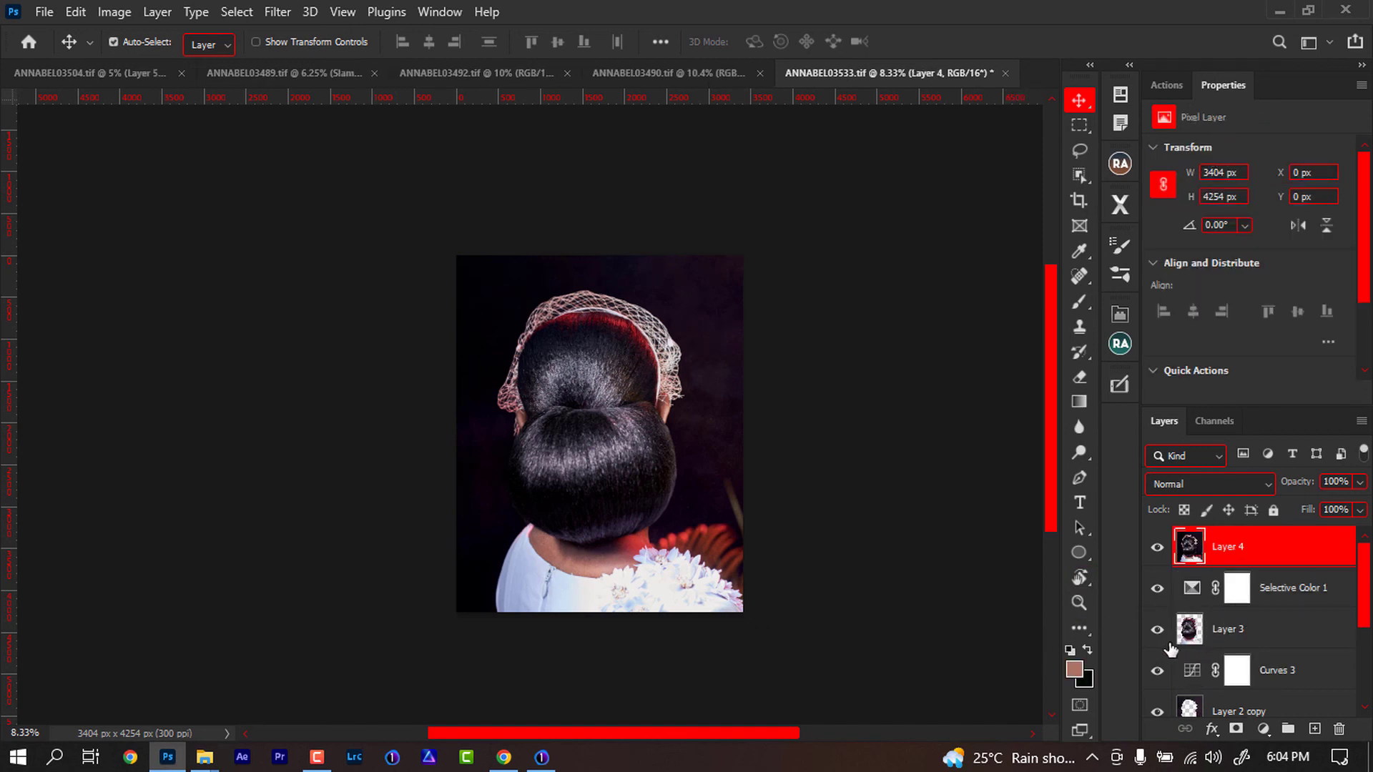